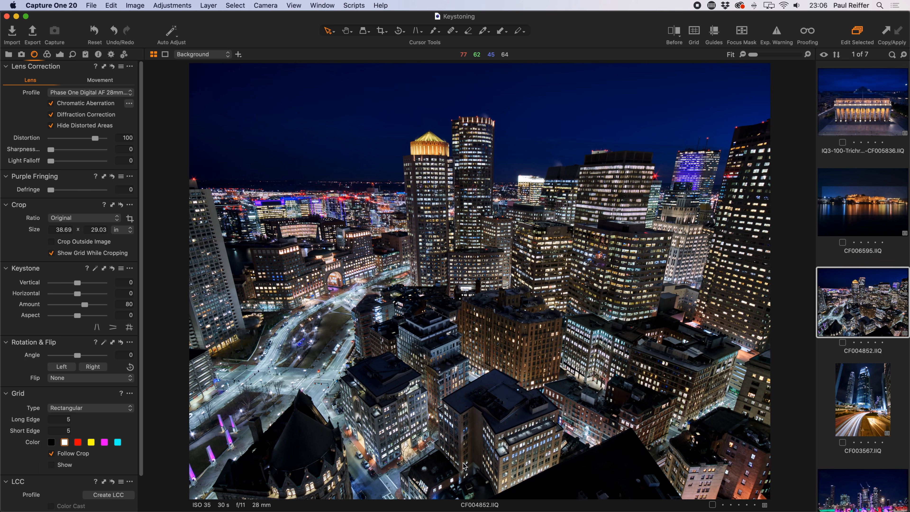
View the portrait light-trails photo, return to CF004852 and straighten it along the city horizon to an angle of about -0.58.
{"action": "left_click", "coordinate": [859, 419]}
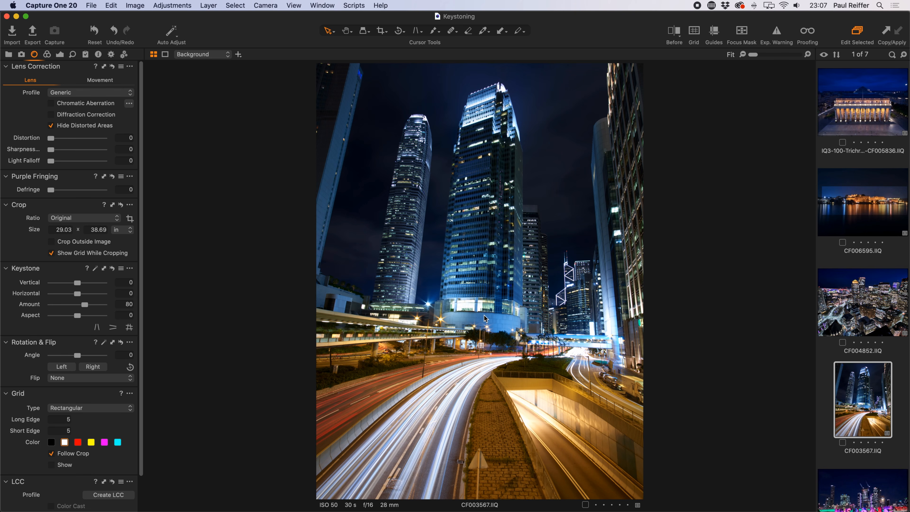
{"action": "left_click", "coordinate": [857, 301]}
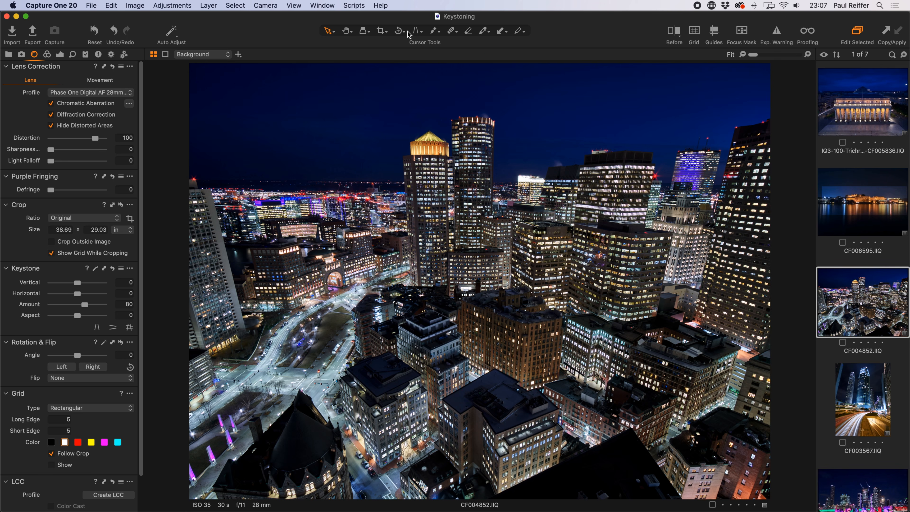
{"action": "left_click", "coordinate": [400, 33]}
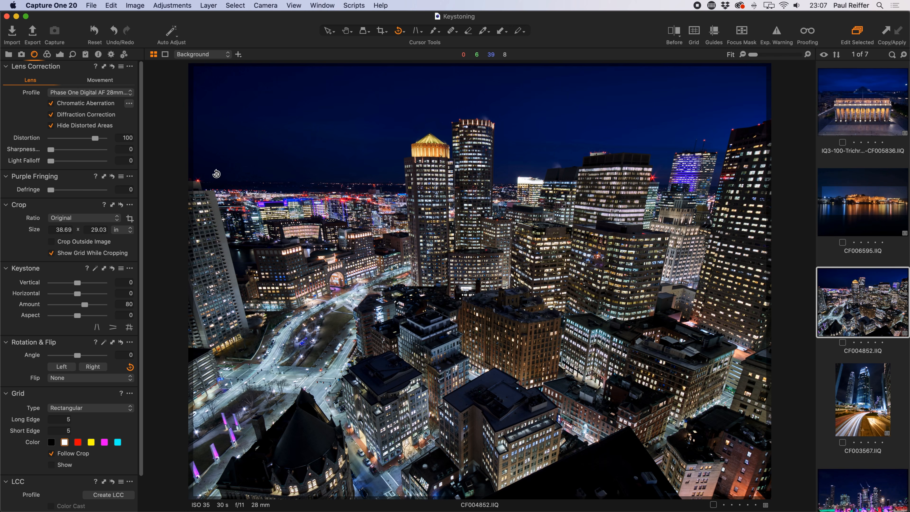
{"action": "left_click_drag", "start_coordinate": [214, 181], "coordinate": [738, 187]}
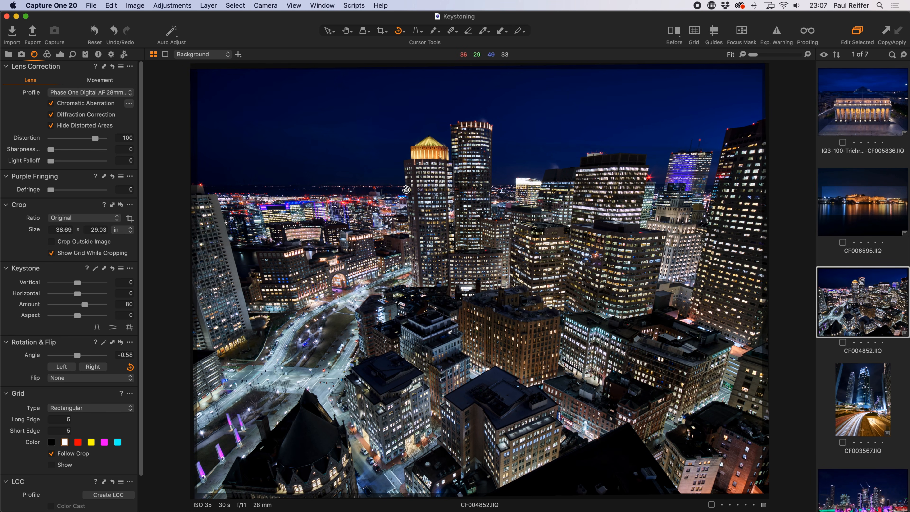
{"action": "left_click", "coordinate": [328, 30]}
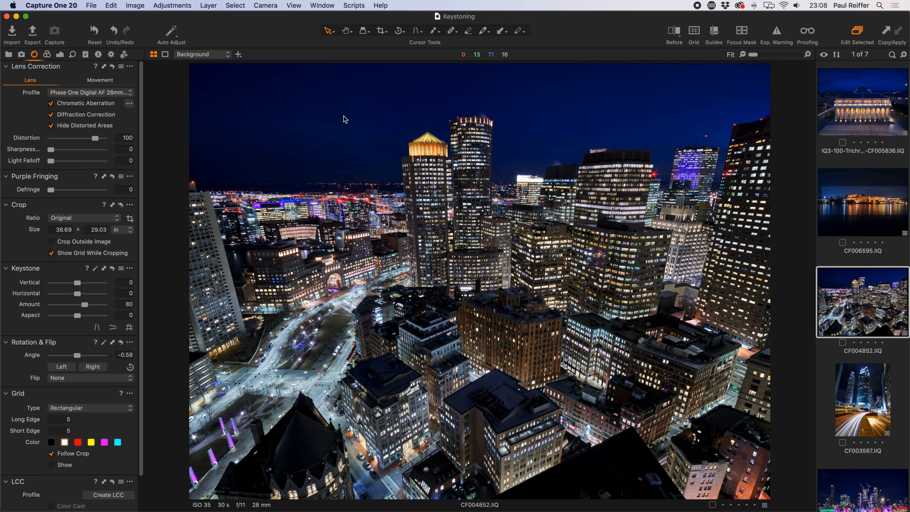
View the columned building photo, return to CF004852 and look through the available keystone tool variants.
{"action": "left_click", "coordinate": [872, 118]}
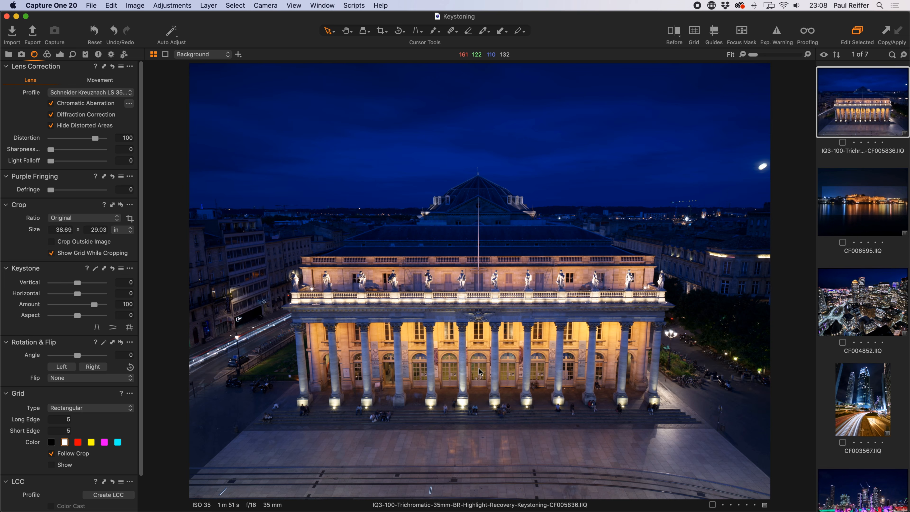
{"action": "left_click", "coordinate": [840, 299]}
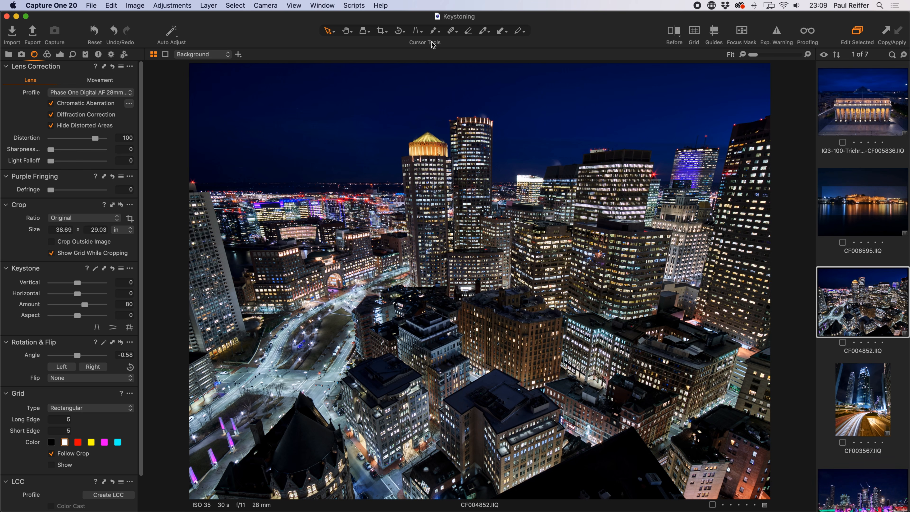
{"action": "left_click", "coordinate": [421, 35]}
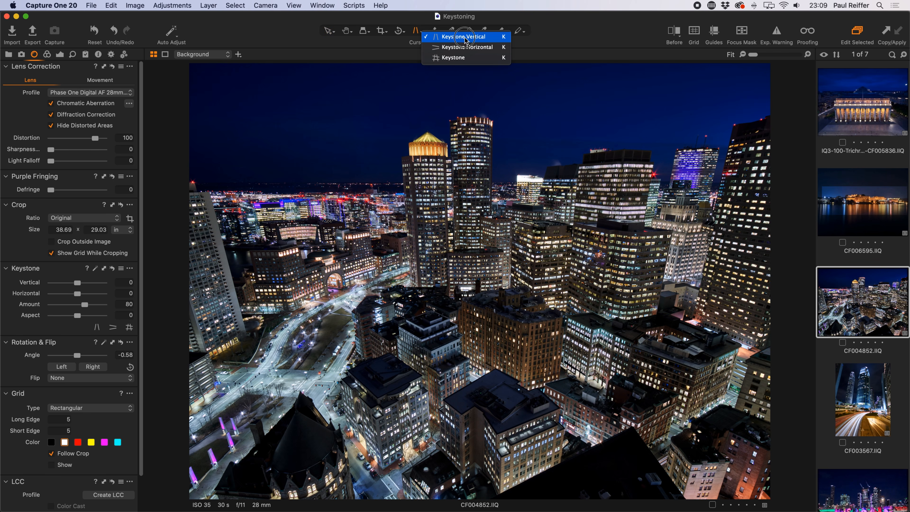
{"action": "left_click", "coordinate": [447, 47]}
{"action": "left_click_drag", "start_coordinate": [445, 38], "coordinate": [573, 31]}
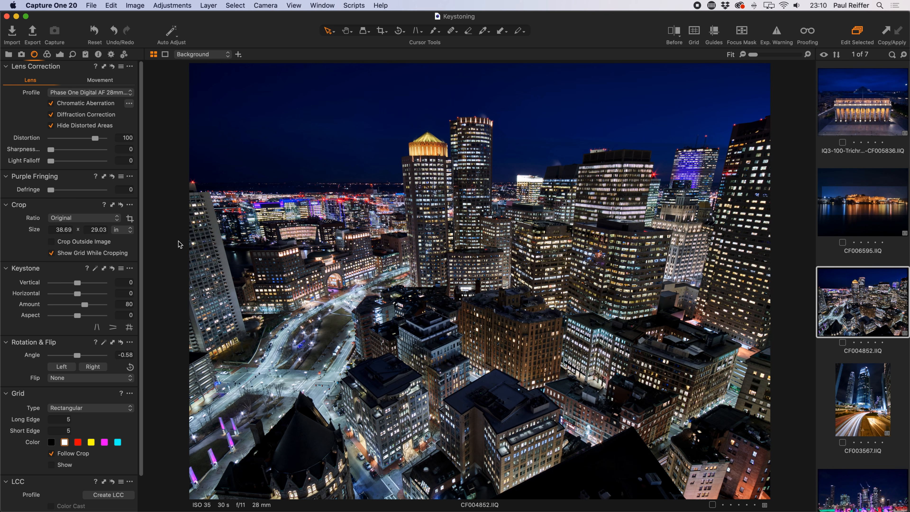
Correct the converging verticals by setting vertical keystone to -75 and the keystone amount to 100.
{"action": "left_click_drag", "start_coordinate": [78, 283], "coordinate": [33, 285]}
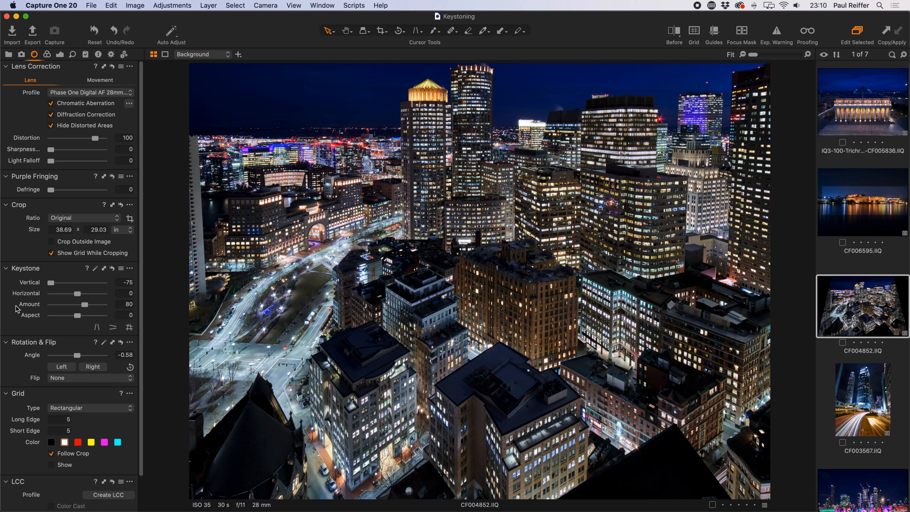
{"action": "left_click", "coordinate": [124, 304]}
{"action": "type", "text": "100"}
{"action": "key", "text": "Return"}
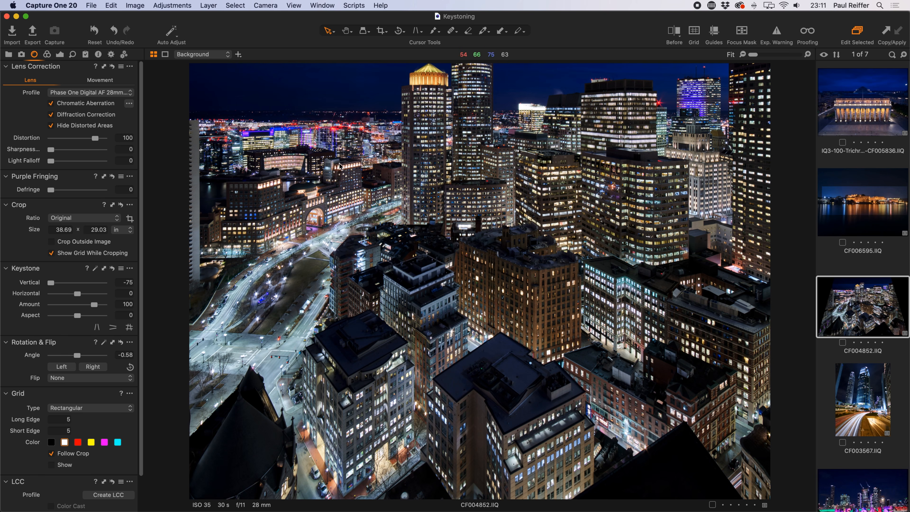
Allow cropping outside the image and reframe the crop to include more sky, about 34.52 × 25.90 in.
{"action": "left_click", "coordinate": [381, 32]}
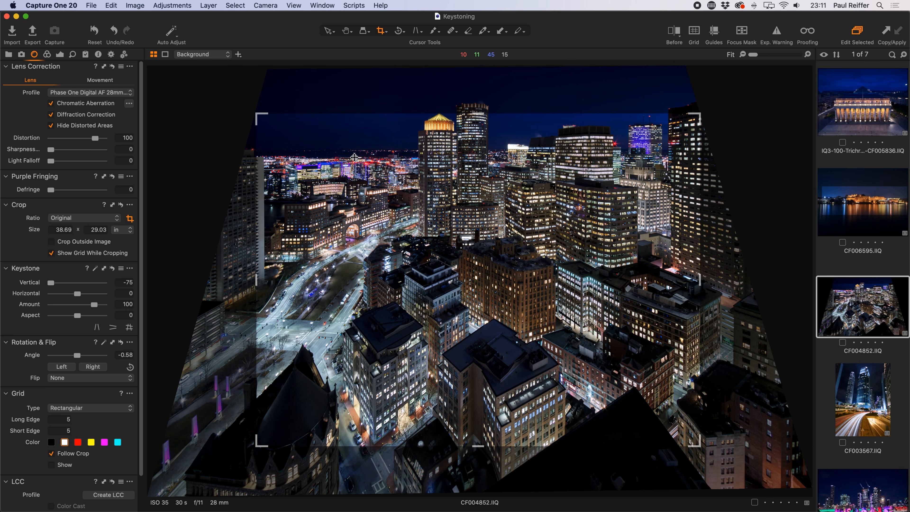
{"action": "left_click", "coordinate": [425, 165]}
{"action": "left_click_drag", "start_coordinate": [424, 165], "coordinate": [430, 105]}
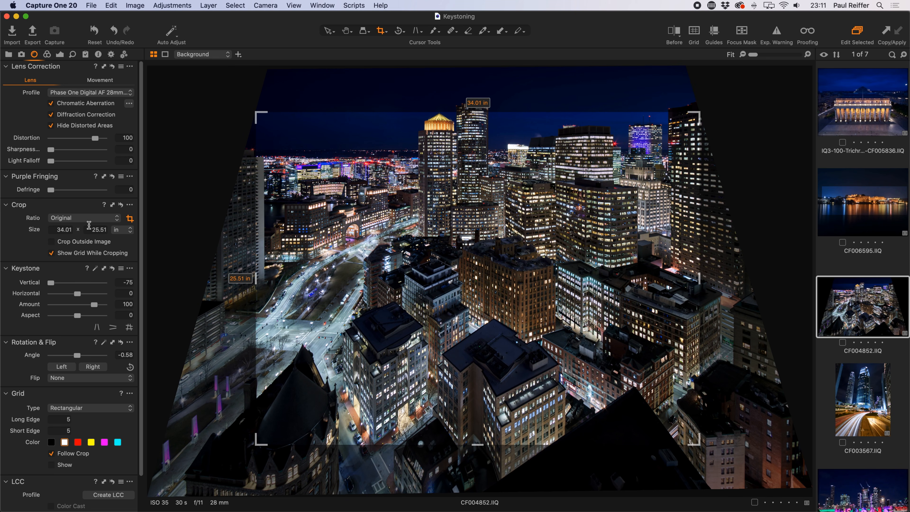
{"action": "left_click", "coordinate": [52, 242]}
{"action": "left_click", "coordinate": [412, 227]}
{"action": "left_click_drag", "start_coordinate": [413, 226], "coordinate": [401, 193]}
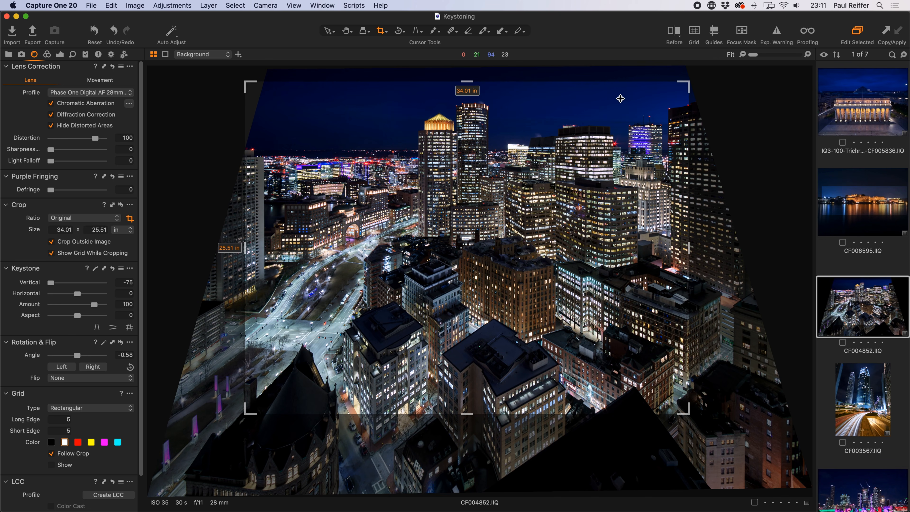
{"action": "left_click_drag", "start_coordinate": [686, 83], "coordinate": [692, 77]}
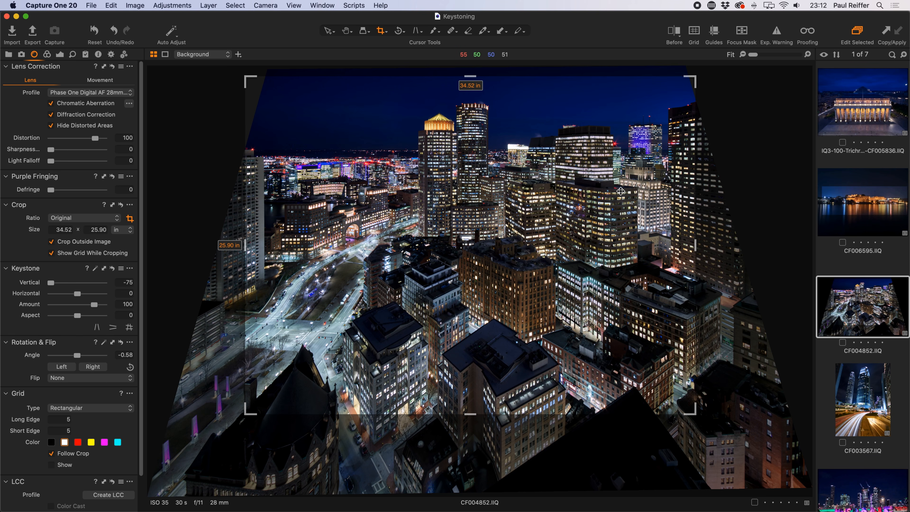
{"action": "left_click", "coordinate": [328, 31]}
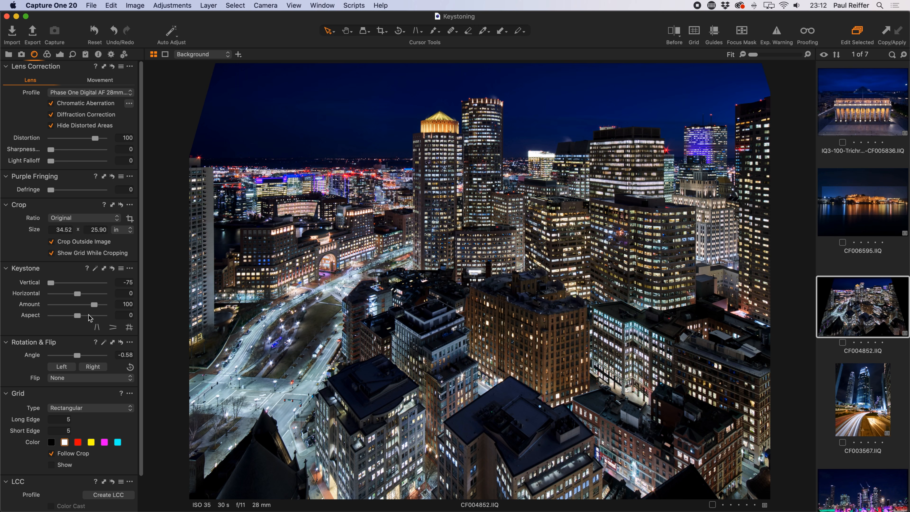
Try out the keystone aspect adjustment and return it to its default.
{"action": "left_click", "coordinate": [77, 315]}
{"action": "mouse_move", "coordinate": [77, 316]}
{"action": "left_mouse_down"}
{"action": "mouse_move", "coordinate": [63, 317]}
{"action": "mouse_move", "coordinate": [78, 319]}
{"action": "left_mouse_up"}
{"action": "double_click", "coordinate": [82, 318]}
Reset the keystone and crop adjustments and set the keystone amount to 80.
{"action": "left_click", "coordinate": [112, 269]}
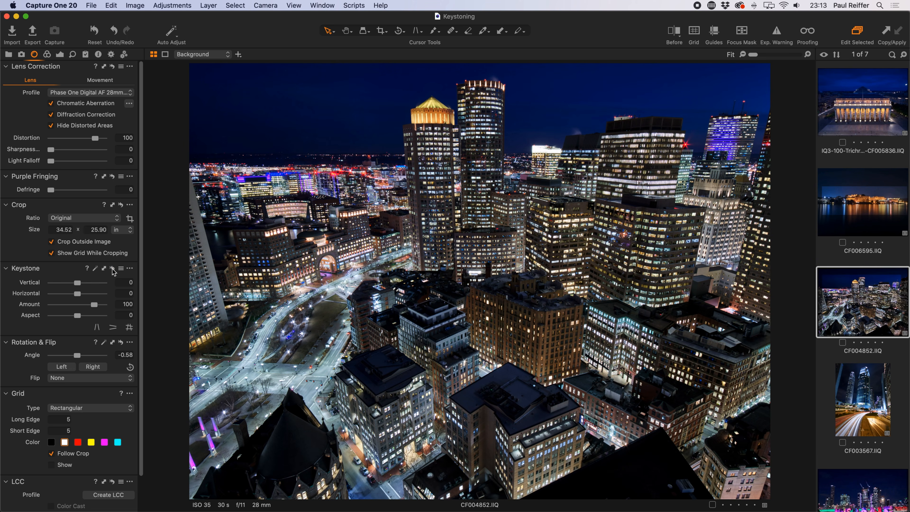
{"action": "left_click", "coordinate": [119, 307]}
{"action": "type", "text": "80"}
{"action": "key", "text": "Return"}
{"action": "left_click", "coordinate": [120, 204]}
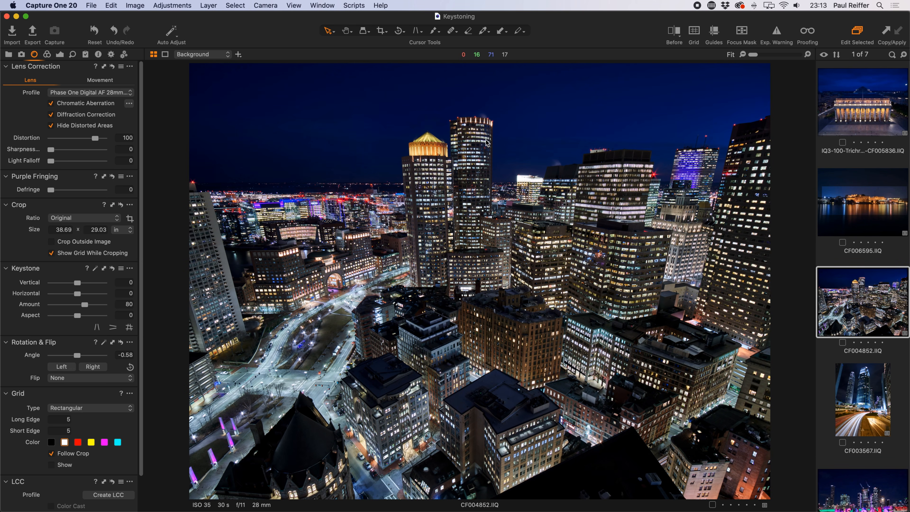
Align the two vertical keystone guides with the edges of the leftmost and rightmost towers and apply the correction.
{"action": "left_click", "coordinate": [416, 32]}
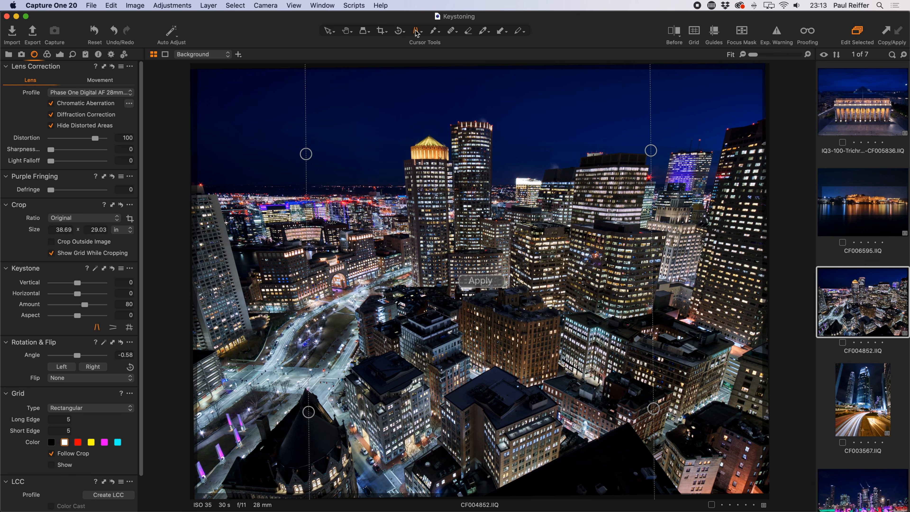
{"action": "left_click_drag", "start_coordinate": [416, 32], "coordinate": [452, 39]}
{"action": "left_click_drag", "start_coordinate": [305, 154], "coordinate": [217, 195]}
{"action": "left_click_drag", "start_coordinate": [308, 411], "coordinate": [253, 330]}
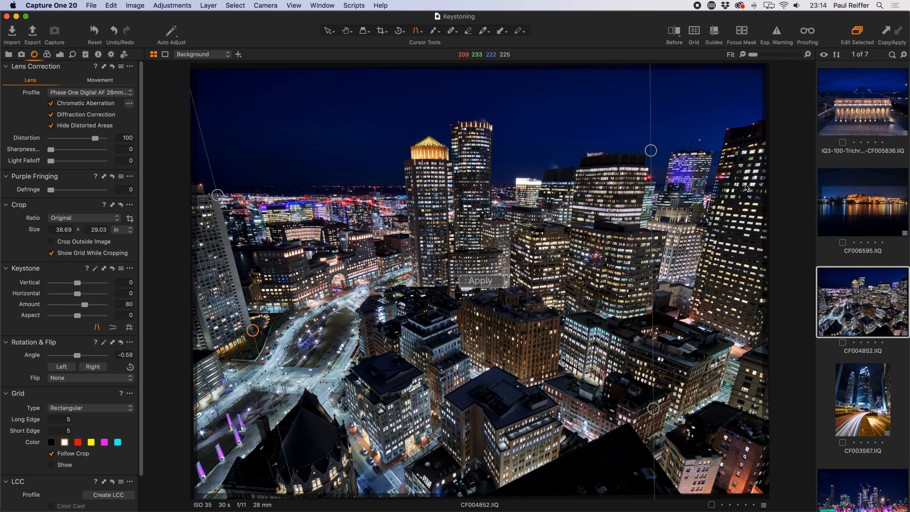
{"action": "left_click_drag", "start_coordinate": [651, 150], "coordinate": [755, 149]}
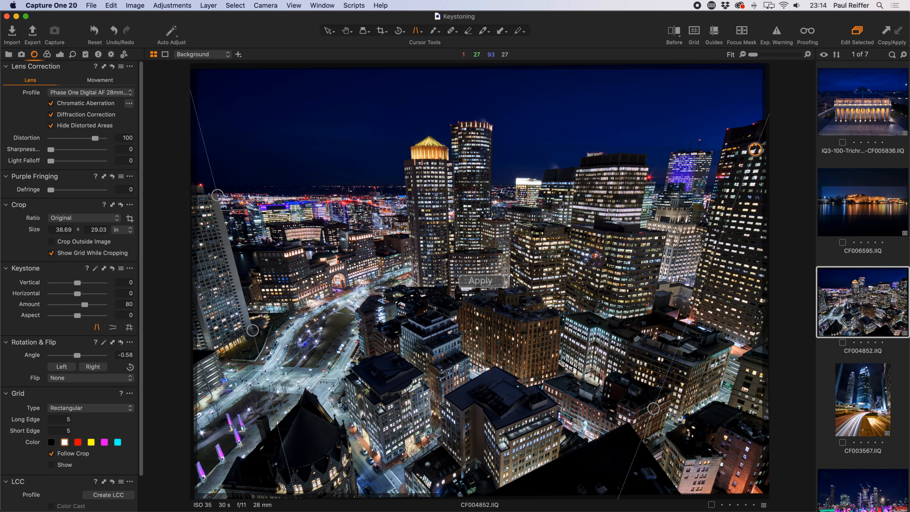
{"action": "left_click_drag", "start_coordinate": [653, 408], "coordinate": [710, 317]}
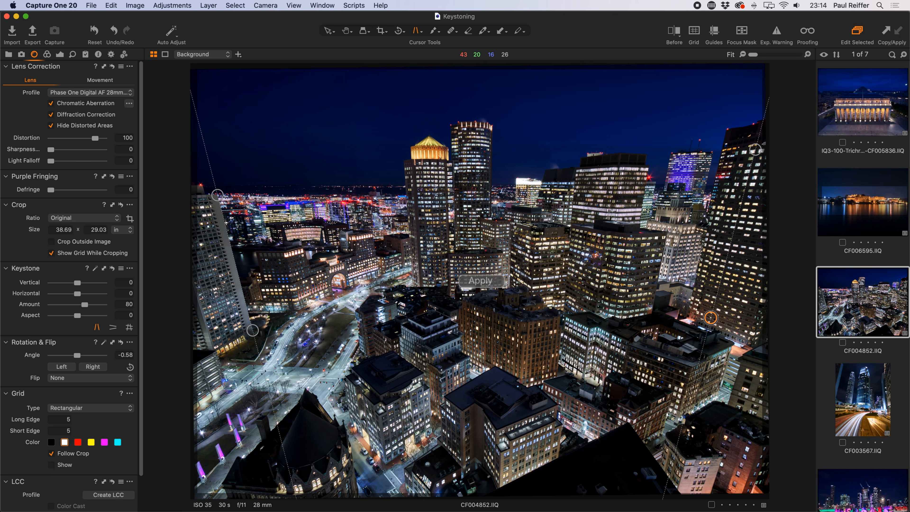
{"action": "left_click_drag", "start_coordinate": [710, 317], "coordinate": [710, 318]}
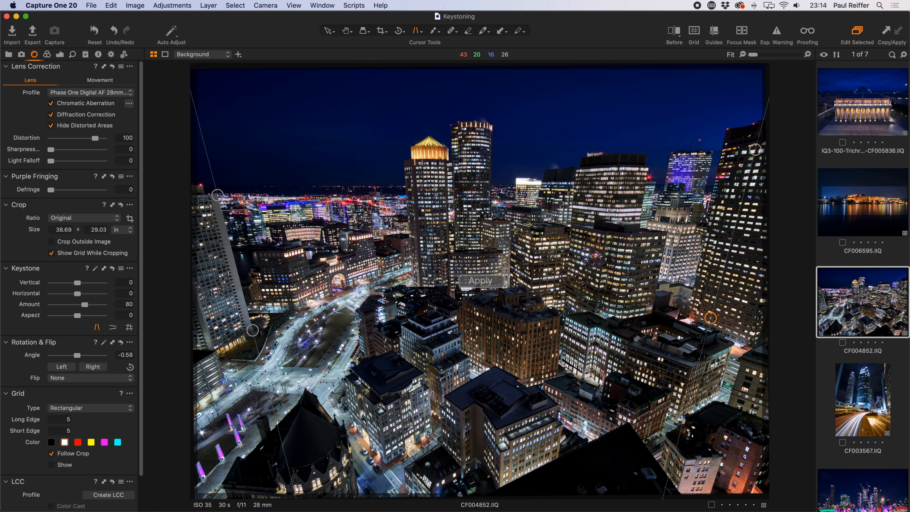
{"action": "left_click", "coordinate": [484, 281]}
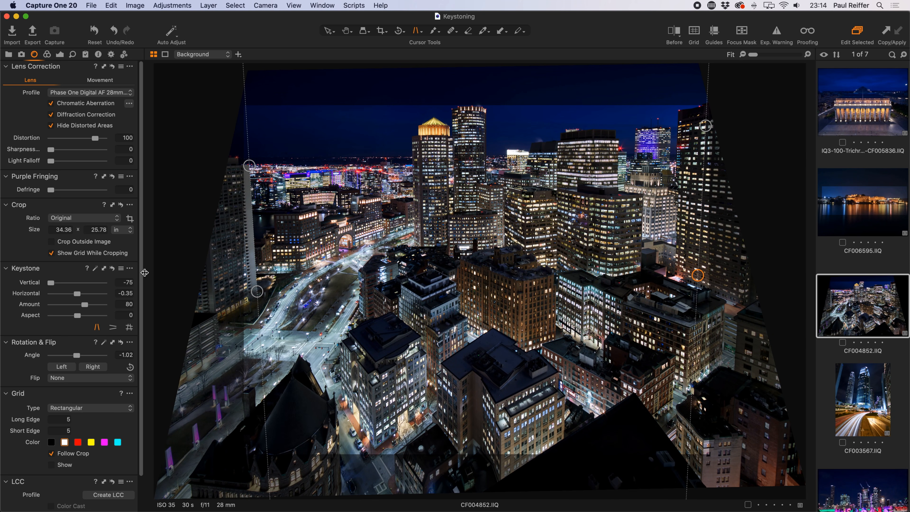
Set the keystone amount to 100 for the guide-based vertical correction.
{"action": "left_click", "coordinate": [123, 305]}
{"action": "type", "text": "100"}
{"action": "key", "text": "Return"}
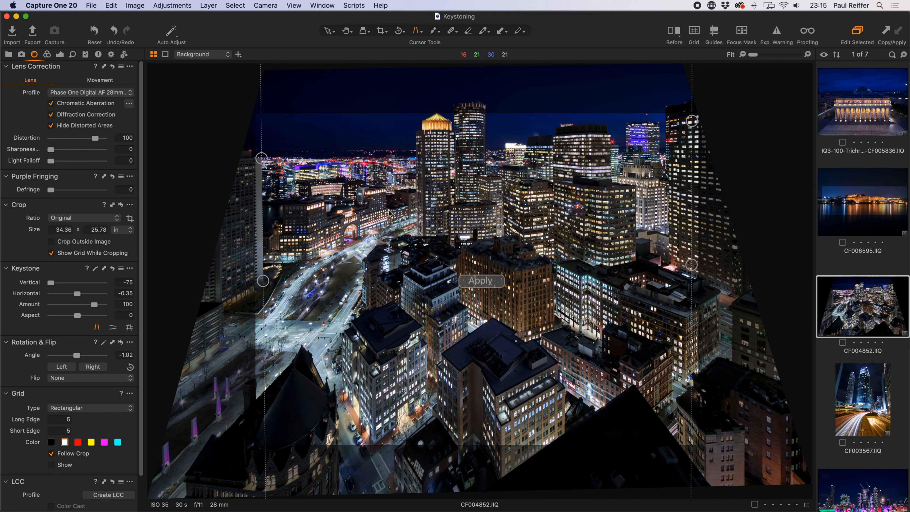
Allow cropping outside the image and move and enlarge the crop to include more sky, about 34.48 × 25.86 in.
{"action": "left_click", "coordinate": [380, 32]}
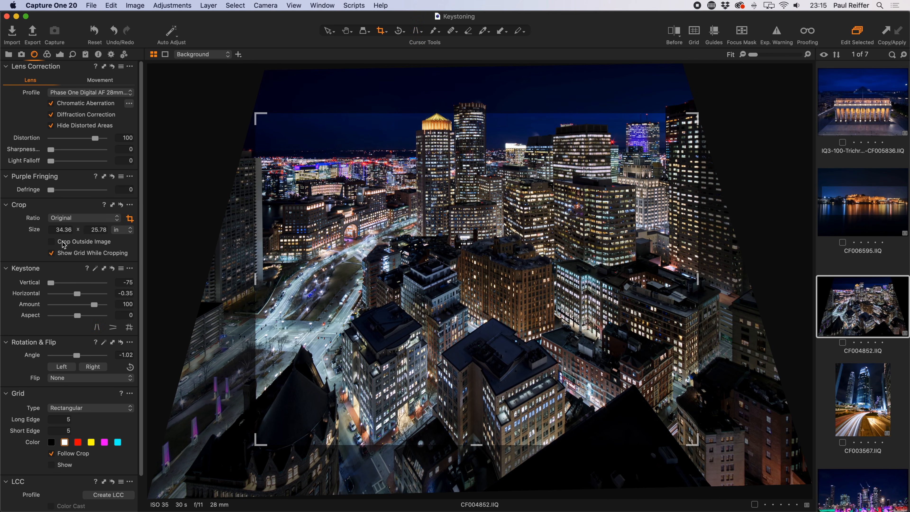
{"action": "left_click", "coordinate": [52, 242]}
{"action": "left_click_drag", "start_coordinate": [417, 262], "coordinate": [449, 252]}
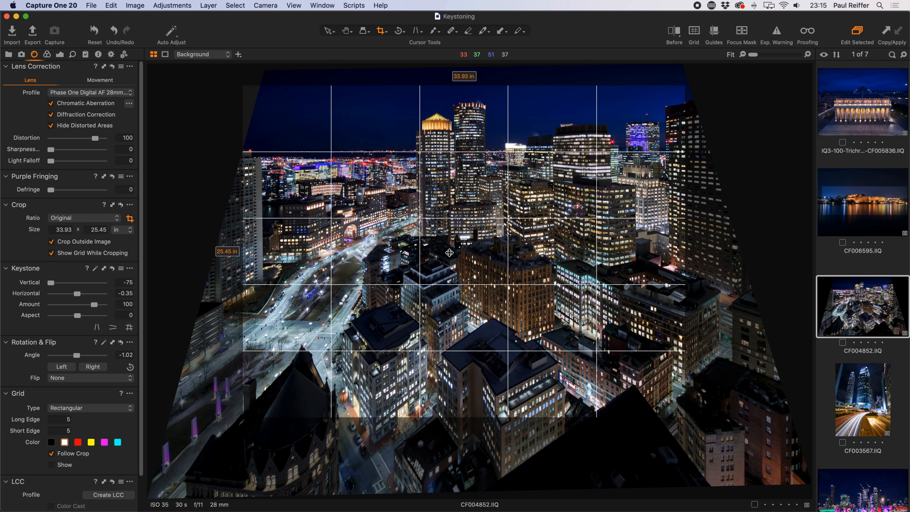
{"action": "left_click_drag", "start_coordinate": [685, 85], "coordinate": [691, 81]}
{"action": "left_click", "coordinate": [328, 30]}
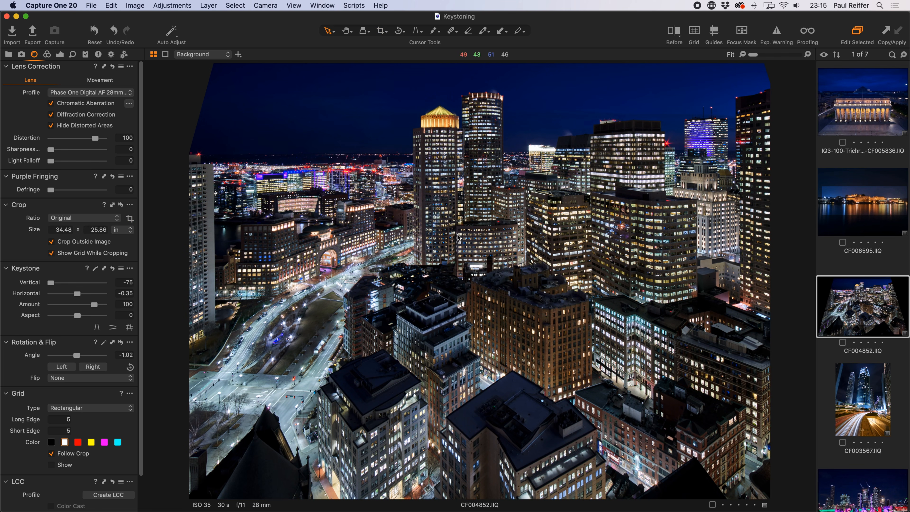
Refine the lower point of the left vertical keystone guide on the leftmost tower's edge and reapply the correction.
{"action": "left_click", "coordinate": [417, 32]}
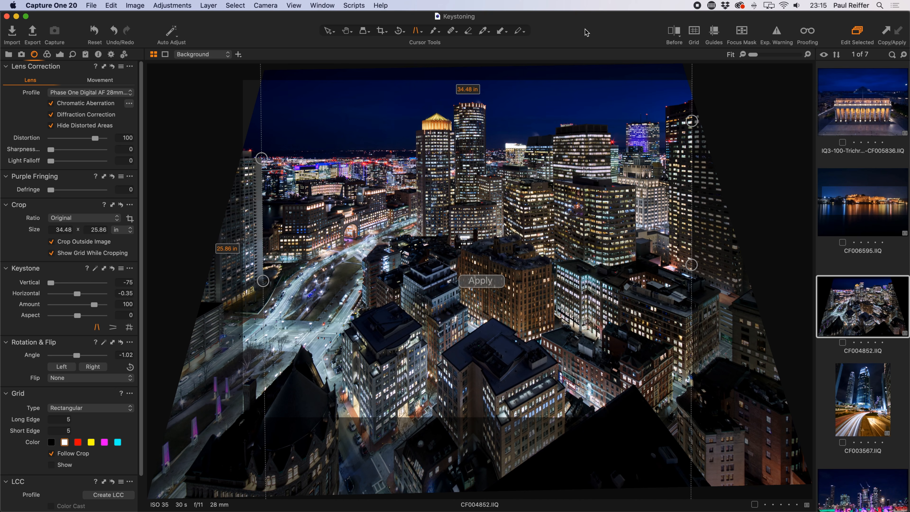
{"action": "left_click", "coordinate": [328, 32]}
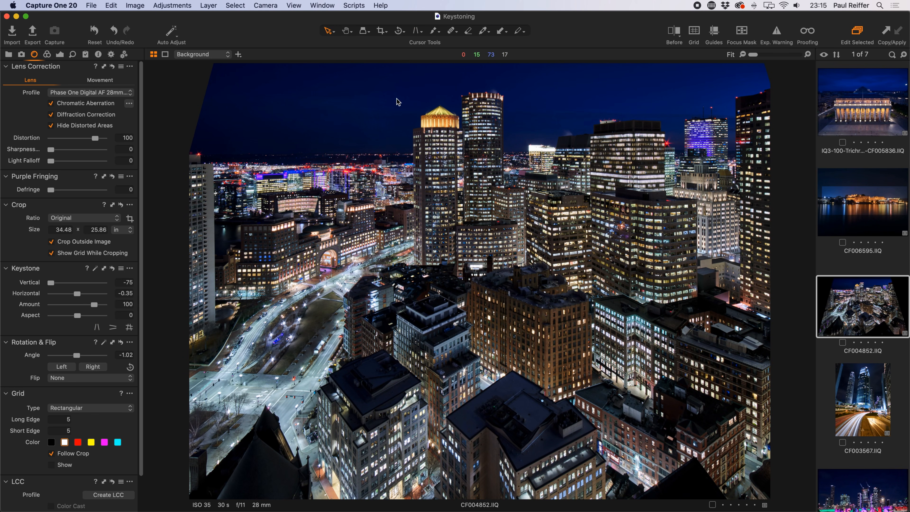
{"action": "left_click", "coordinate": [415, 32]}
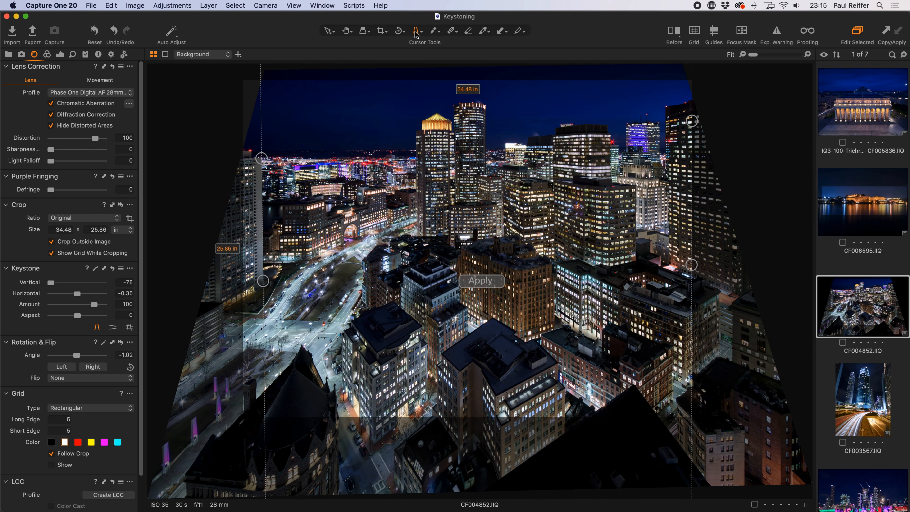
{"action": "left_click_drag", "start_coordinate": [262, 282], "coordinate": [264, 285]}
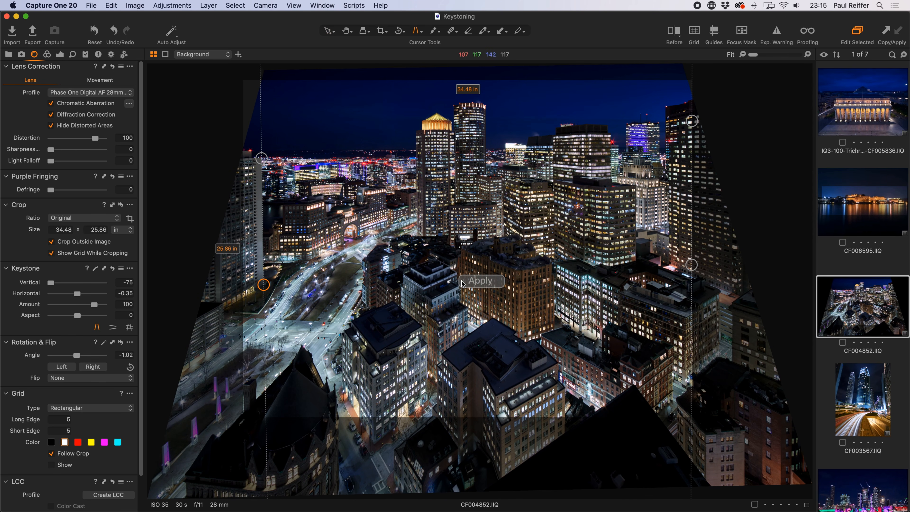
{"action": "left_click", "coordinate": [487, 285]}
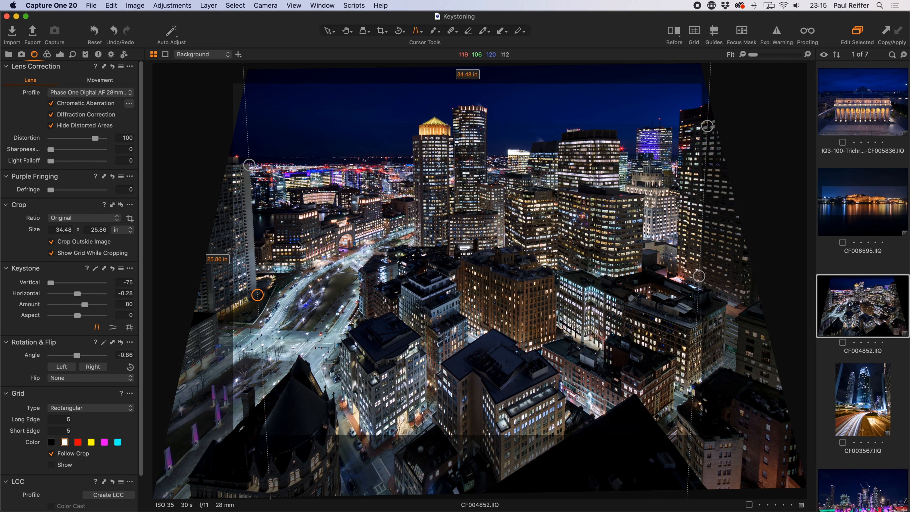
{"action": "left_click_drag", "start_coordinate": [258, 296], "coordinate": [256, 297]}
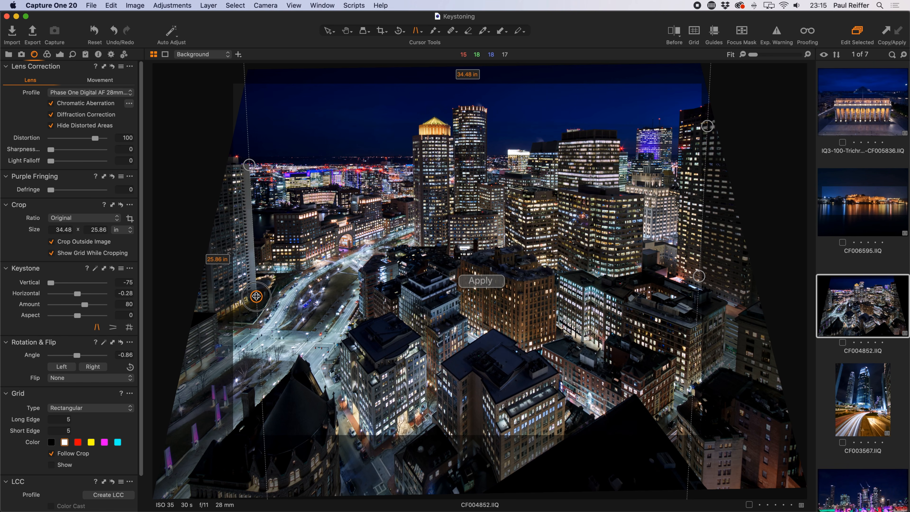
{"action": "left_click", "coordinate": [478, 282]}
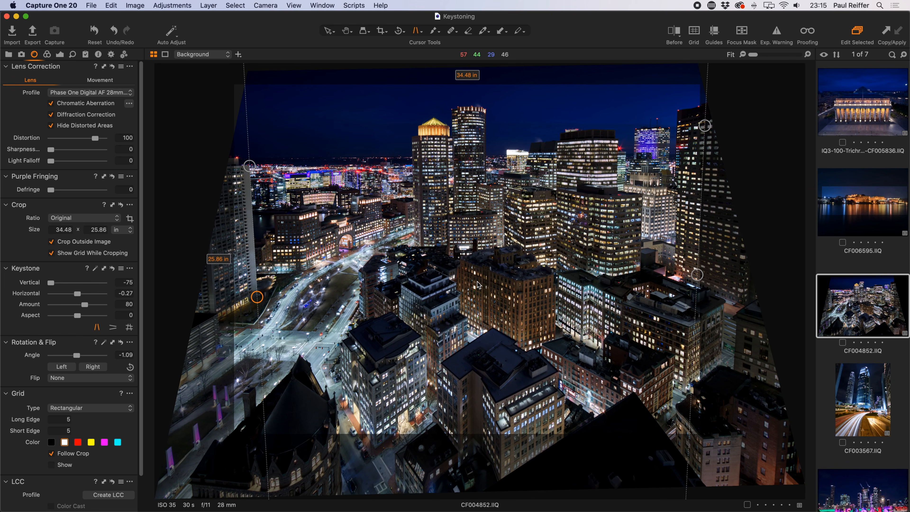
Refine the lower point of the right vertical keystone guide on the rightmost tower's edge and reapply the correction.
{"action": "left_click_drag", "start_coordinate": [696, 276], "coordinate": [697, 278]}
{"action": "left_click", "coordinate": [484, 282]}
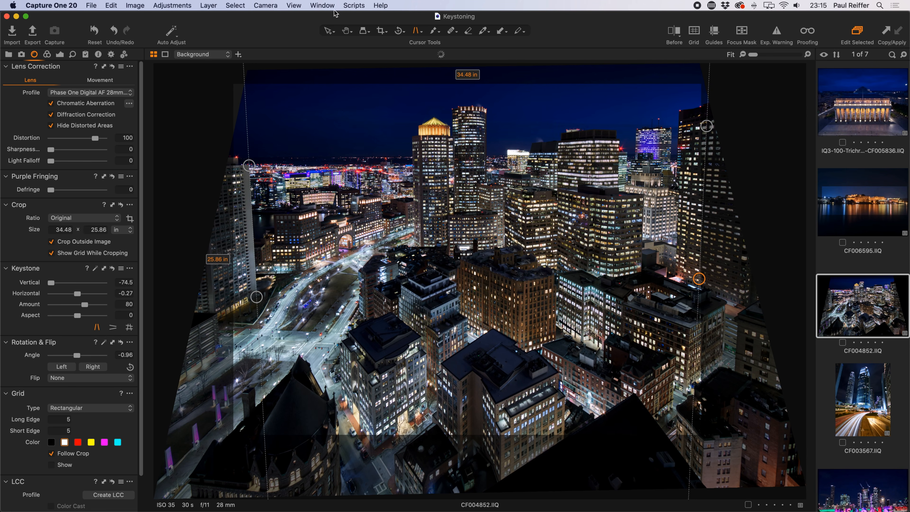
{"action": "left_click", "coordinate": [330, 33]}
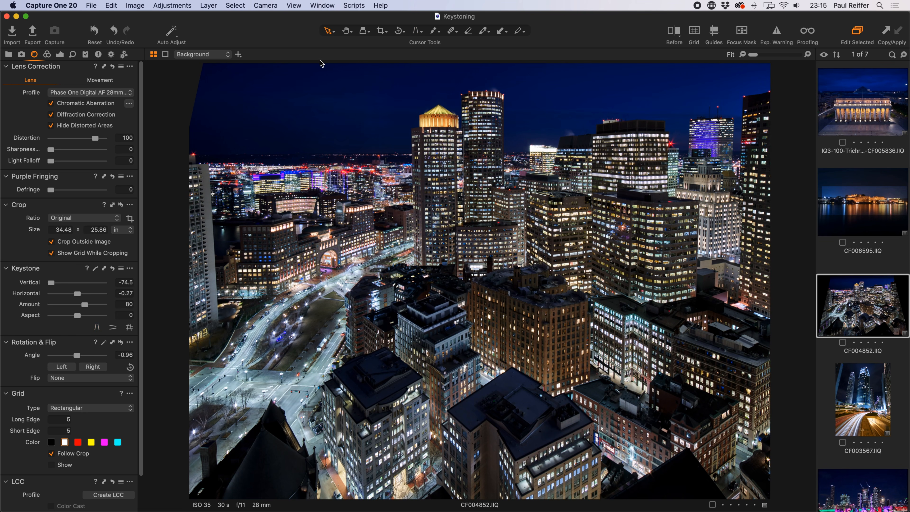
Set the keystone amount of CF004852 to 100 for a full-strength correction.
{"action": "left_click_drag", "start_coordinate": [126, 304], "coordinate": [150, 304]}
{"action": "type", "text": "100"}
{"action": "key", "text": "Return"}
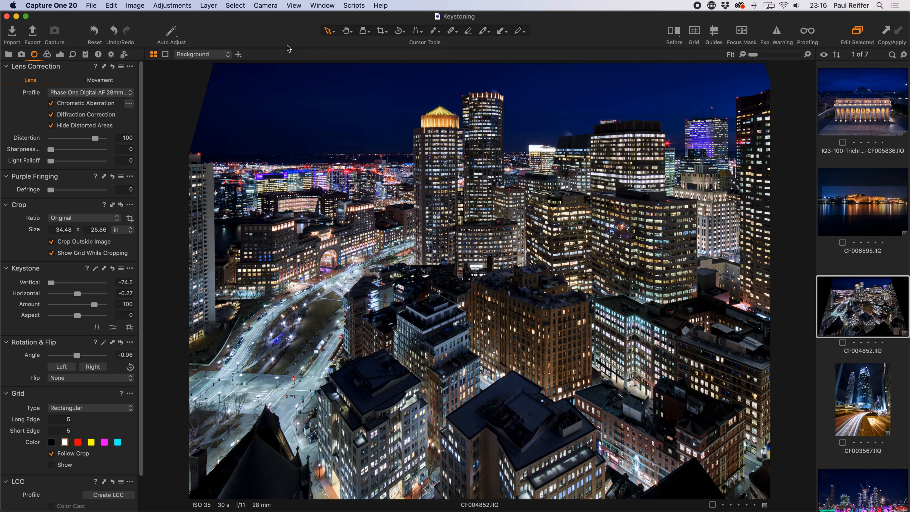
On image CF003567, align the two vertical keystone guides with the outer towers' edges and apply the correction.
{"action": "left_click", "coordinate": [874, 387]}
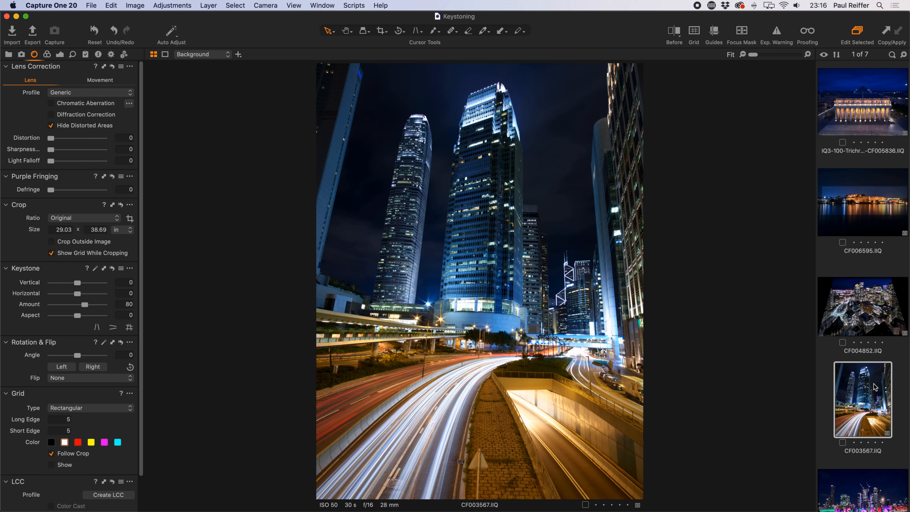
{"action": "left_click", "coordinate": [418, 31]}
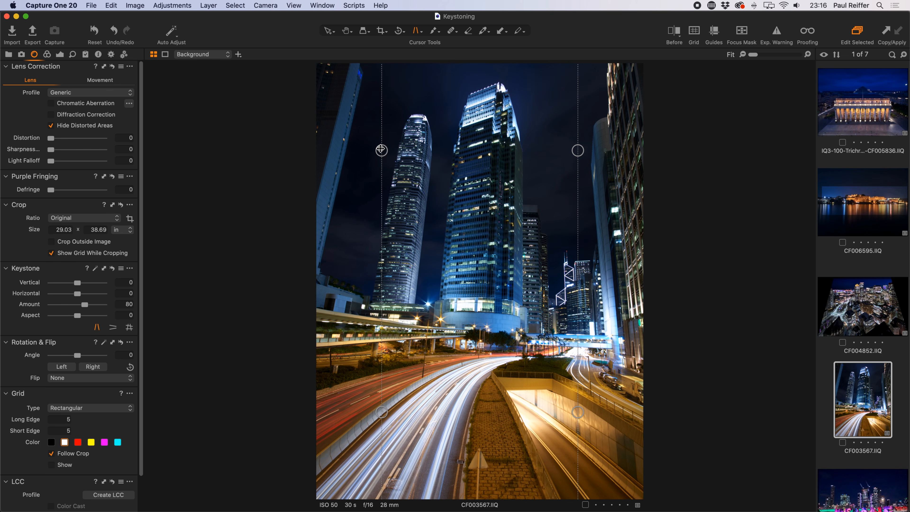
{"action": "left_click_drag", "start_coordinate": [381, 150], "coordinate": [363, 73]}
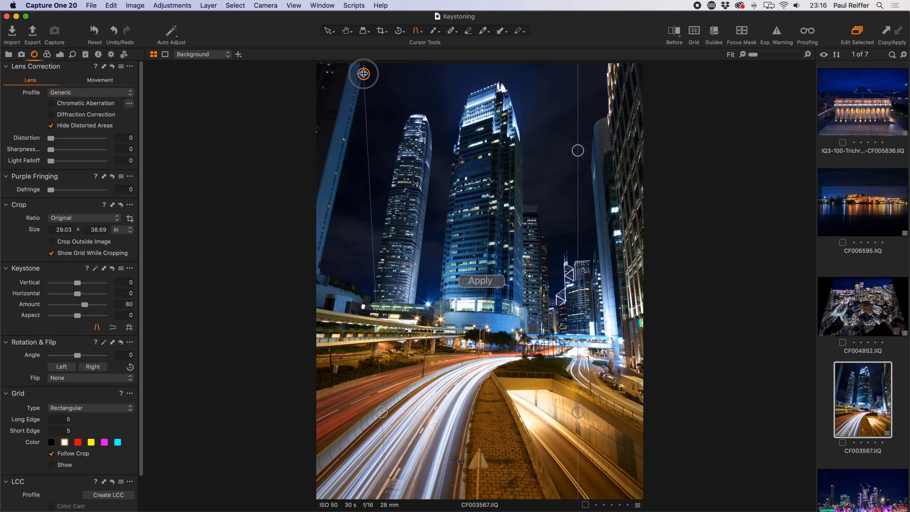
{"action": "left_click_drag", "start_coordinate": [383, 410], "coordinate": [316, 280]}
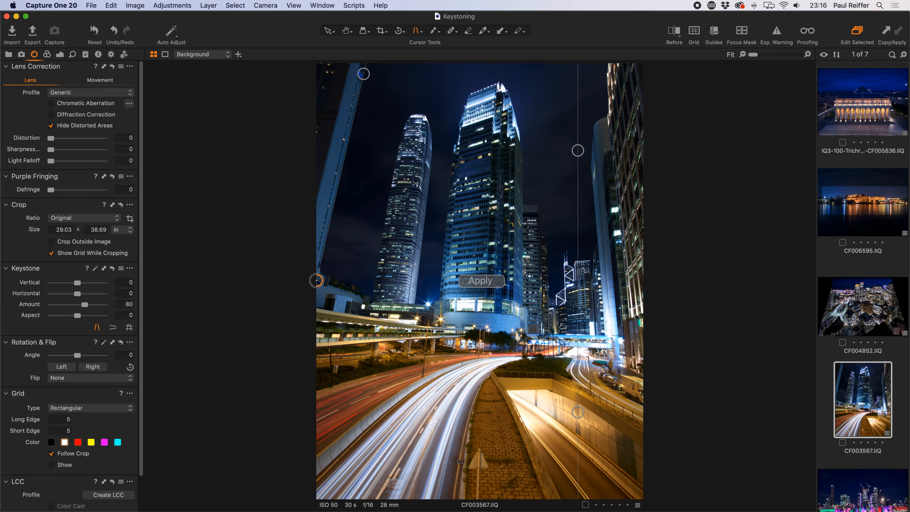
{"action": "left_click_drag", "start_coordinate": [577, 150], "coordinate": [591, 165]}
{"action": "left_click_drag", "start_coordinate": [578, 410], "coordinate": [607, 365]}
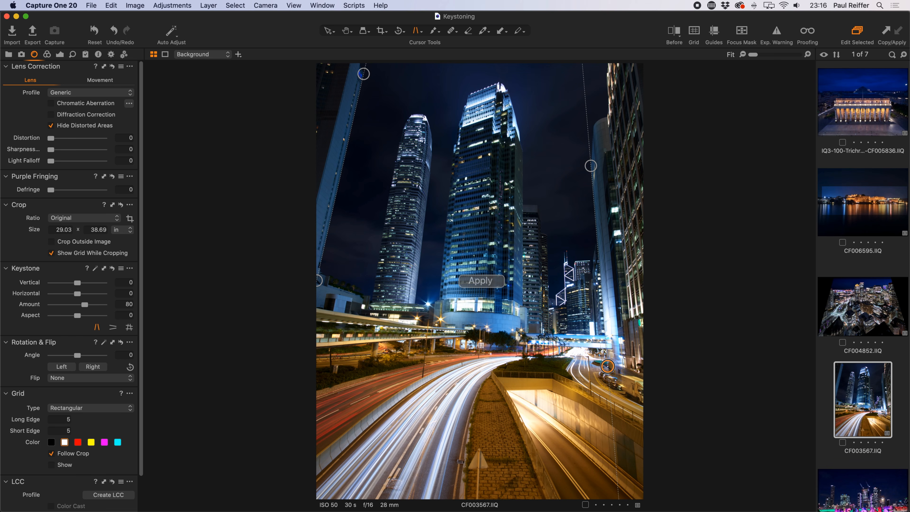
{"action": "left_click", "coordinate": [489, 280]}
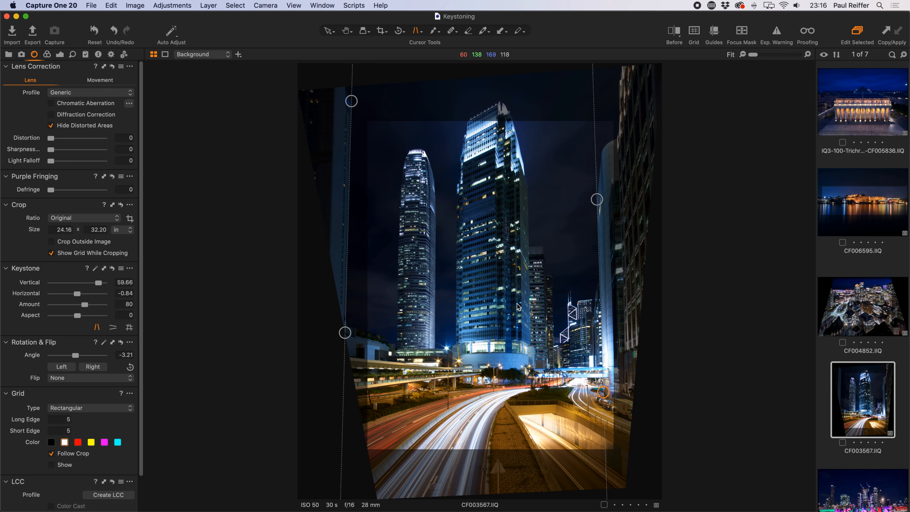
Move the crop upward so that the top of the tallest tower is included in the frame.
{"action": "left_click", "coordinate": [327, 32]}
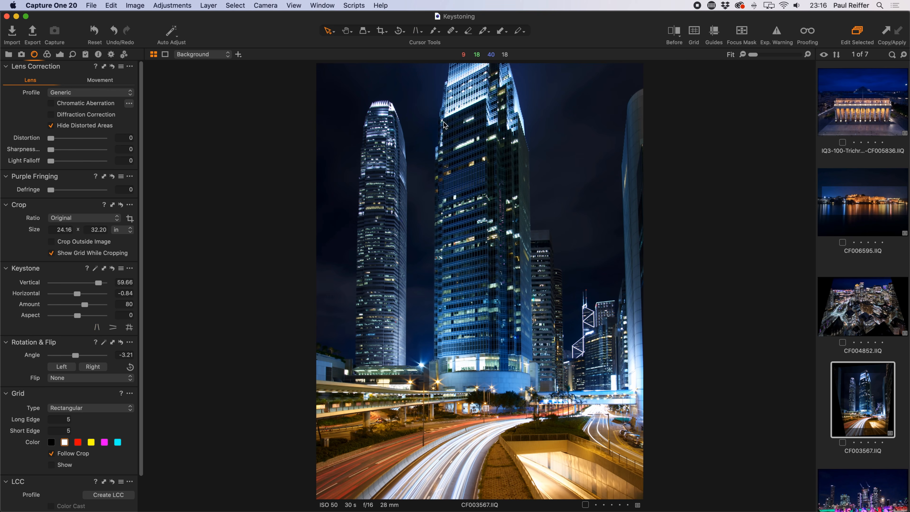
{"action": "left_click", "coordinate": [382, 31]}
{"action": "left_click_drag", "start_coordinate": [512, 237], "coordinate": [508, 209]}
{"action": "left_click", "coordinate": [328, 32]}
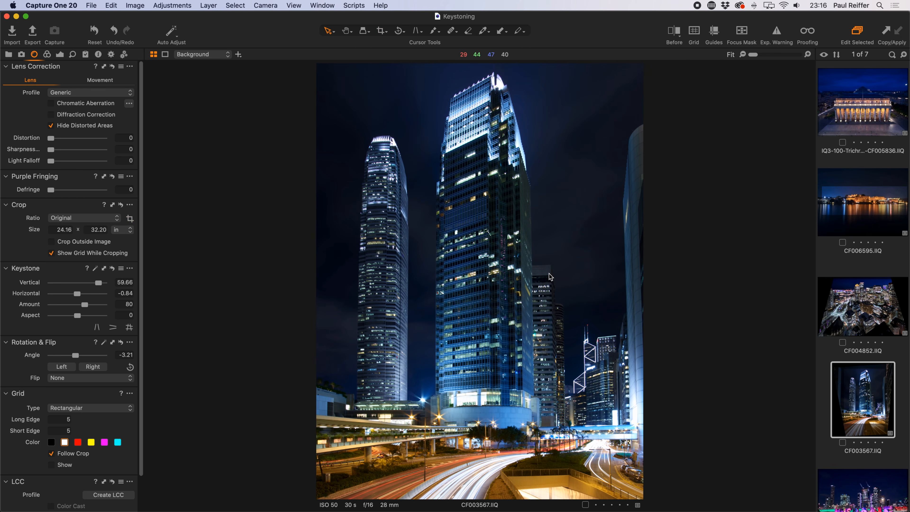
Set the keystone amount of CF003567 to 100.
{"action": "double_click", "coordinate": [126, 304]}
{"action": "type", "text": "100"}
{"action": "key", "text": "Return"}
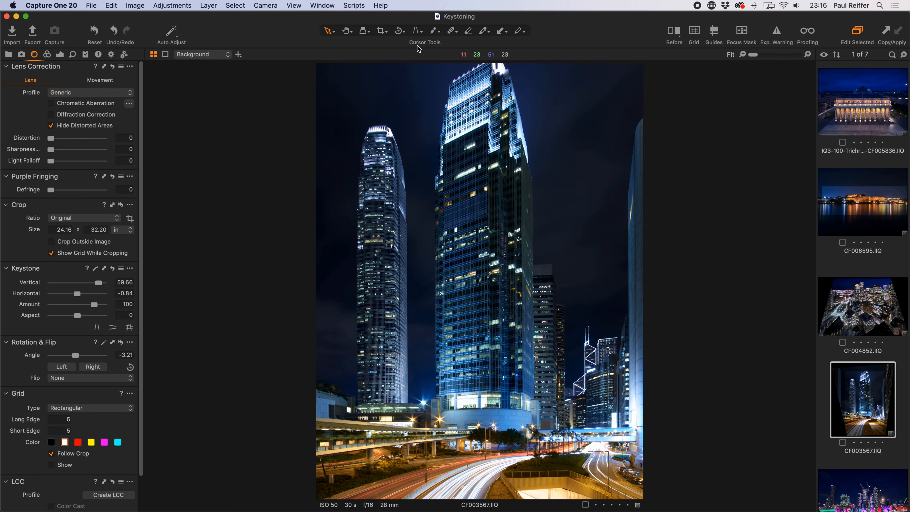
Change the crop ratio to 2x3 and resize and reposition the crop around the towers, about 23.20 × 34.80 in.
{"action": "left_click", "coordinate": [380, 31]}
{"action": "left_click_drag", "start_coordinate": [380, 31], "coordinate": [411, 106]}
{"action": "left_click_drag", "start_coordinate": [606, 115], "coordinate": [594, 94]}
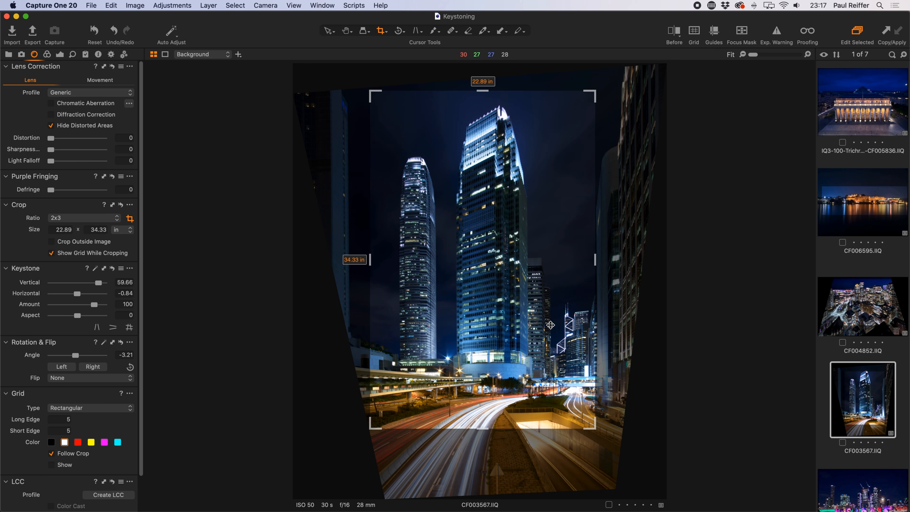
{"action": "left_click_drag", "start_coordinate": [592, 424], "coordinate": [600, 439]}
{"action": "left_click_drag", "start_coordinate": [515, 386], "coordinate": [518, 394]}
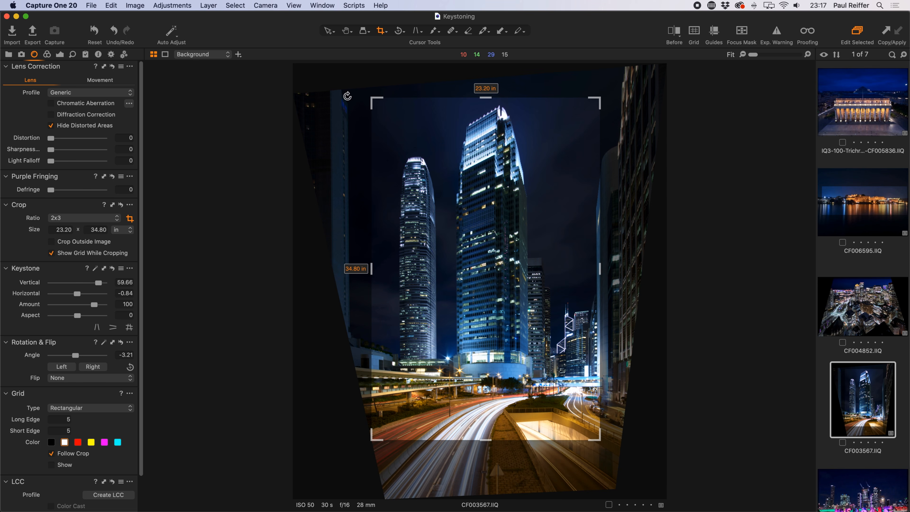
{"action": "left_click", "coordinate": [329, 31]}
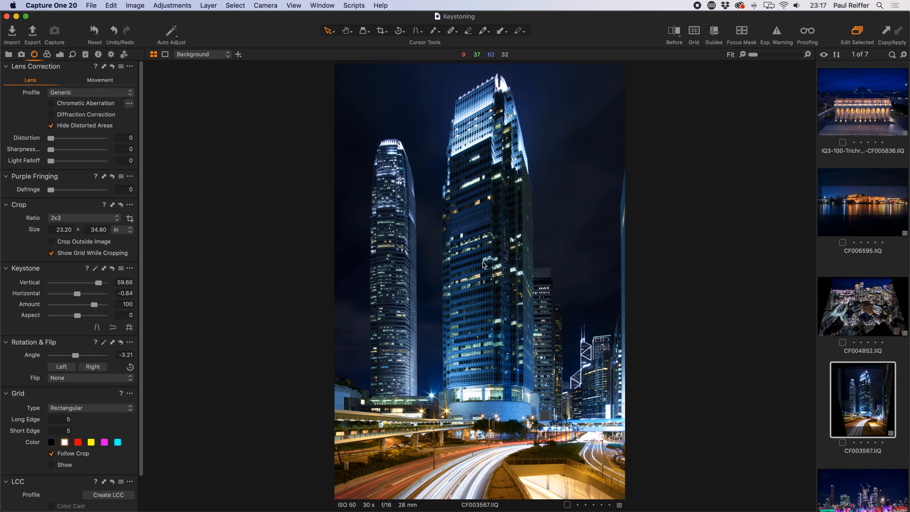
Set the keystone aspect to 11.5 to offset the stretched towers and shift the crop slightly down and left.
{"action": "left_click_drag", "start_coordinate": [79, 318], "coordinate": [90, 319]}
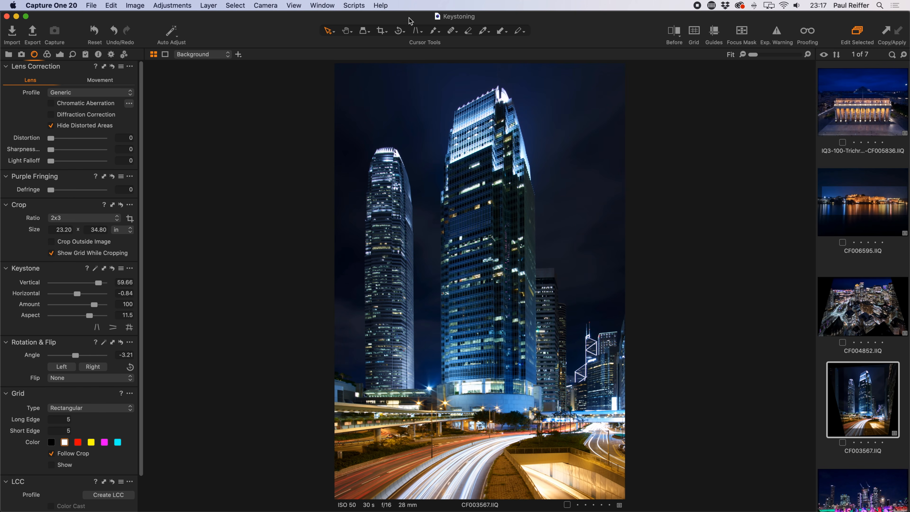
{"action": "left_click", "coordinate": [381, 33]}
{"action": "left_click_drag", "start_coordinate": [492, 276], "coordinate": [490, 281]}
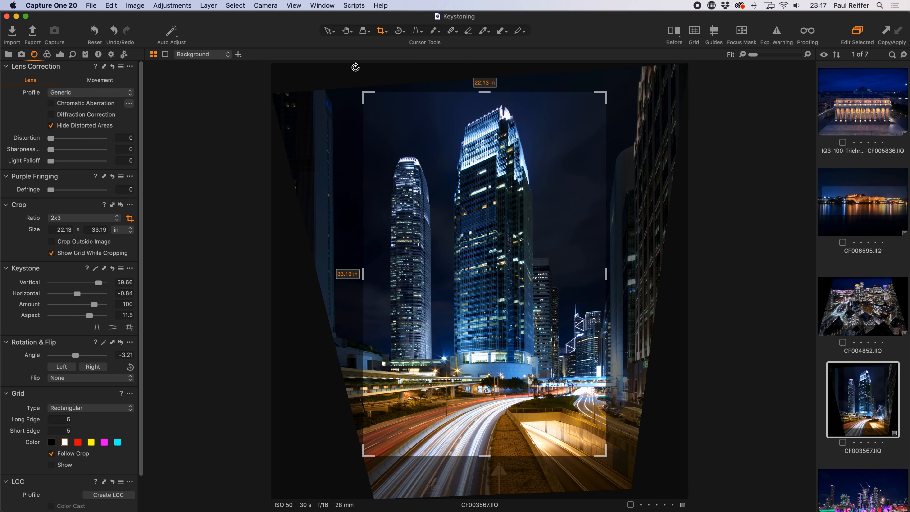
{"action": "left_click", "coordinate": [328, 31]}
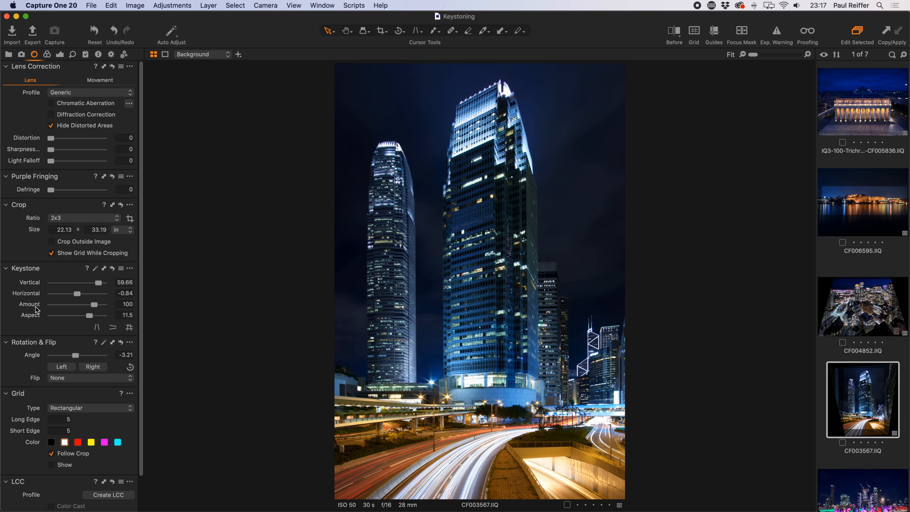
Reduce the keystone amount to 80 for a more natural look.
{"action": "left_click", "coordinate": [119, 305]}
{"action": "type", "text": "80"}
{"action": "key", "text": "Return"}
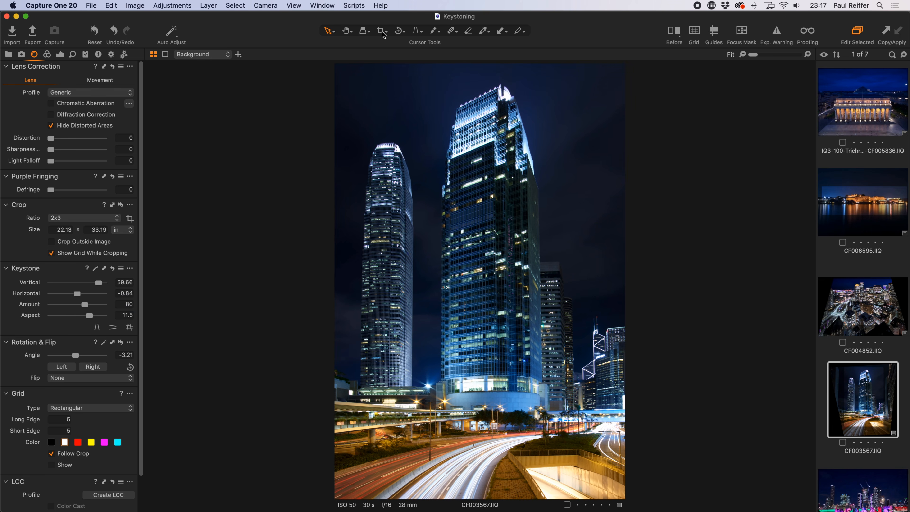
Reposition and resize the 2x3 crop around the towers and road, about 21.50 × 32.25 in.
{"action": "left_click", "coordinate": [382, 31]}
{"action": "left_click_drag", "start_coordinate": [473, 258], "coordinate": [462, 265]}
{"action": "left_click_drag", "start_coordinate": [593, 95], "coordinate": [614, 73]}
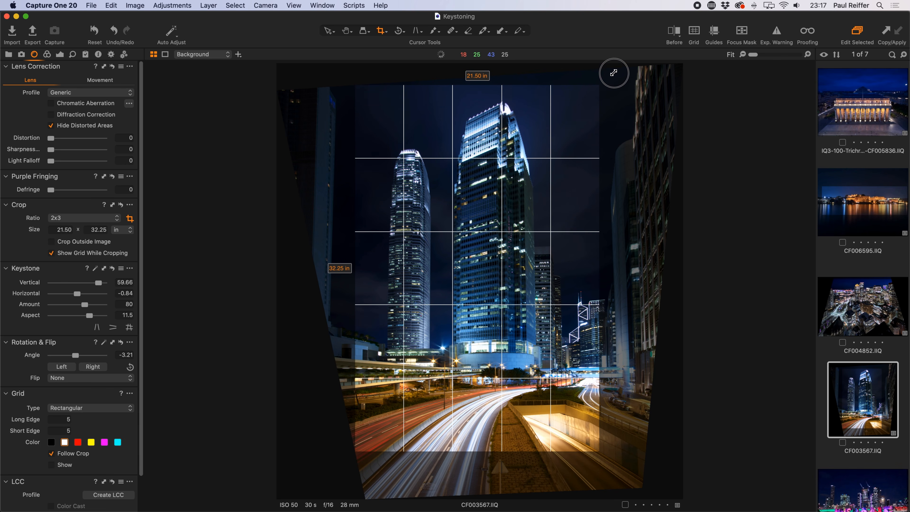
{"action": "left_click", "coordinate": [328, 31]}
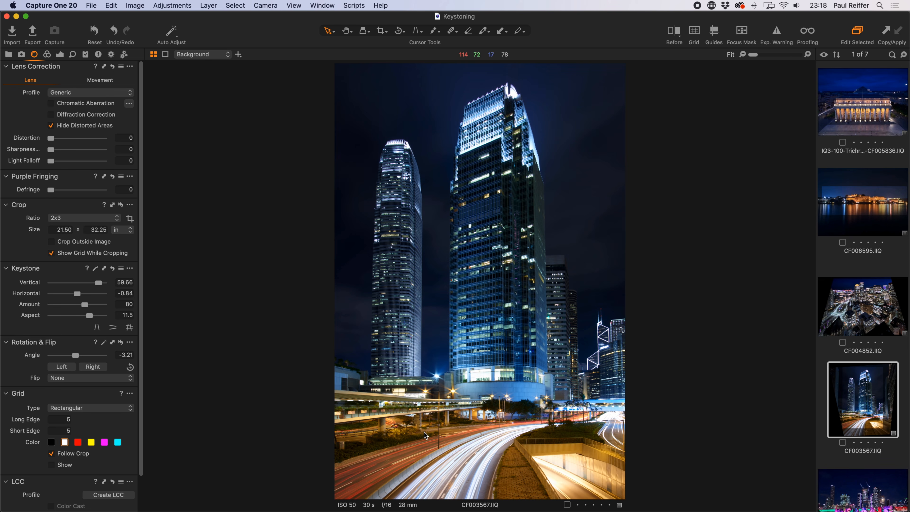
On the columned theatre image CF005836, use the four-point Keystone tool and place the two upper points on the roofline's ends.
{"action": "left_click", "coordinate": [850, 114]}
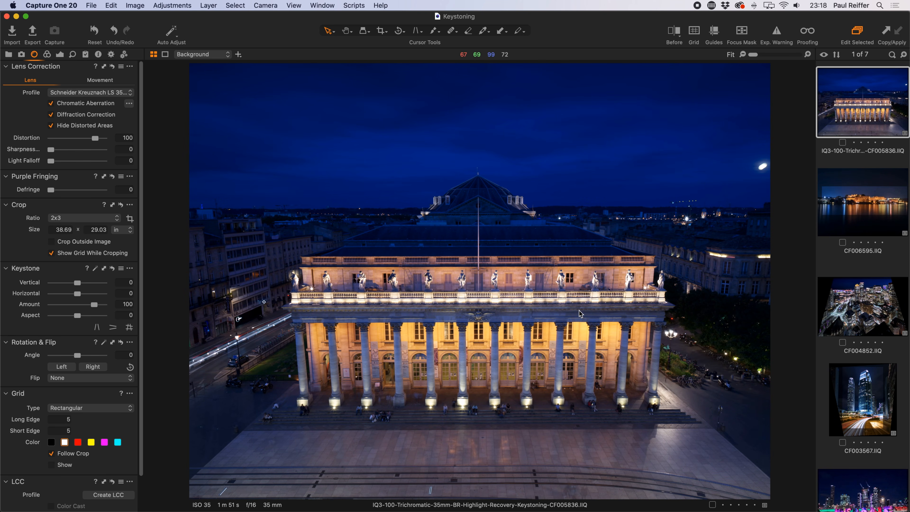
{"action": "left_click", "coordinate": [419, 32]}
{"action": "left_click_drag", "start_coordinate": [420, 35], "coordinate": [449, 57]}
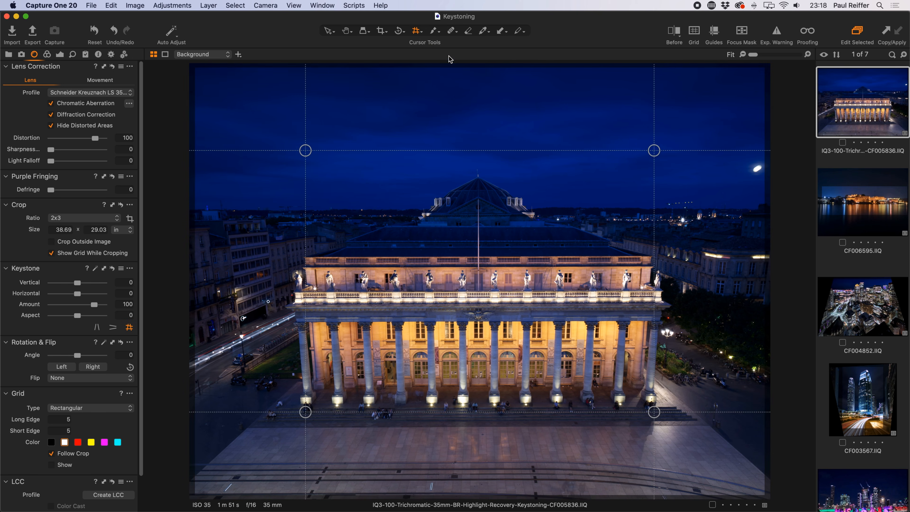
{"action": "left_click_drag", "start_coordinate": [303, 149], "coordinate": [302, 267]}
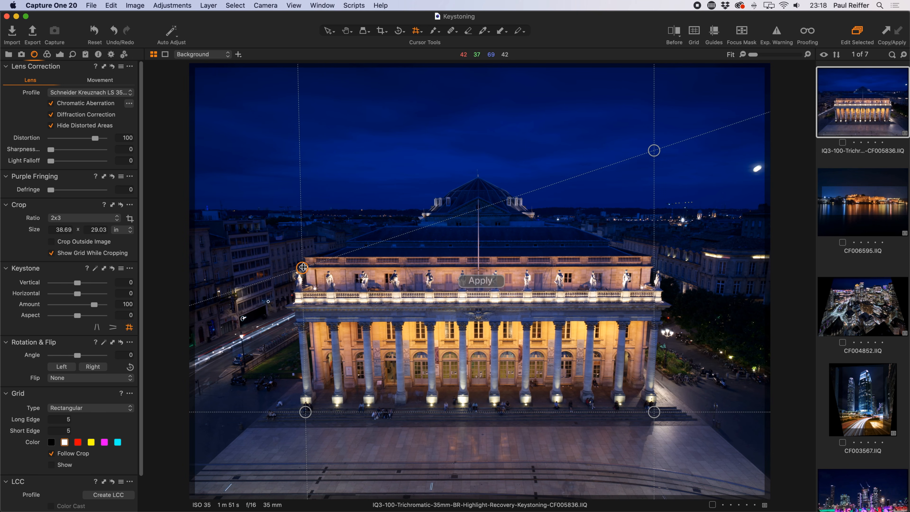
{"action": "left_click_drag", "start_coordinate": [654, 148], "coordinate": [652, 265]}
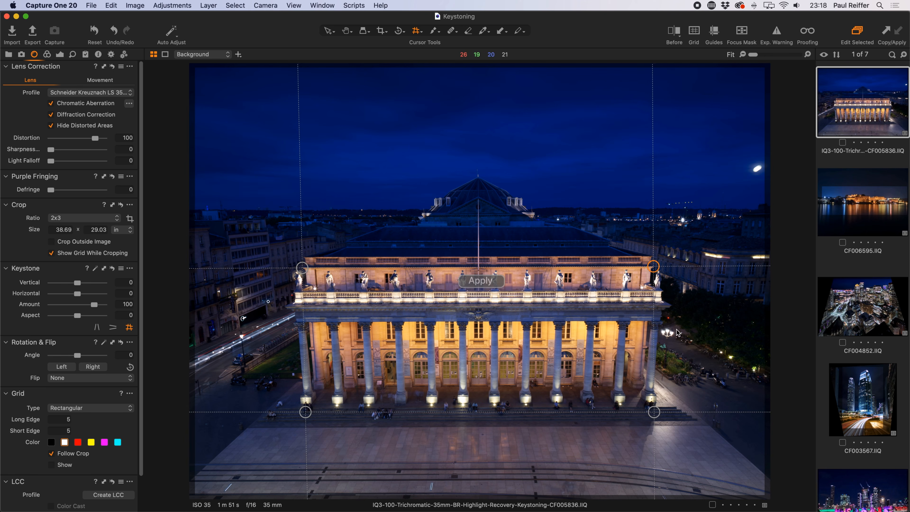
Place the two lower keystone points near the bases of the outermost columns, level with the top of the steps.
{"action": "mouse_move", "coordinate": [654, 412]}
{"action": "left_mouse_down"}
{"action": "mouse_move", "coordinate": [641, 387]}
{"action": "mouse_move", "coordinate": [652, 336]}
{"action": "mouse_move", "coordinate": [644, 409]}
{"action": "left_mouse_up"}
{"action": "left_click_drag", "start_coordinate": [305, 411], "coordinate": [314, 404]}
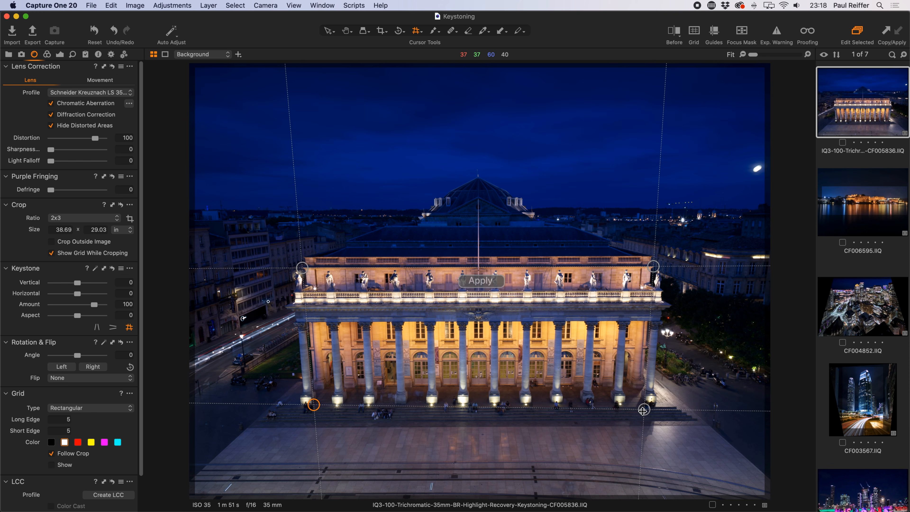
{"action": "mouse_move", "coordinate": [643, 409]}
{"action": "left_mouse_down"}
{"action": "mouse_move", "coordinate": [642, 395]}
{"action": "mouse_move", "coordinate": [640, 406]}
{"action": "left_mouse_up"}
{"action": "mouse_move", "coordinate": [313, 404]}
{"action": "left_mouse_down"}
{"action": "mouse_move", "coordinate": [335, 411]}
{"action": "mouse_move", "coordinate": [316, 408]}
{"action": "left_mouse_up"}
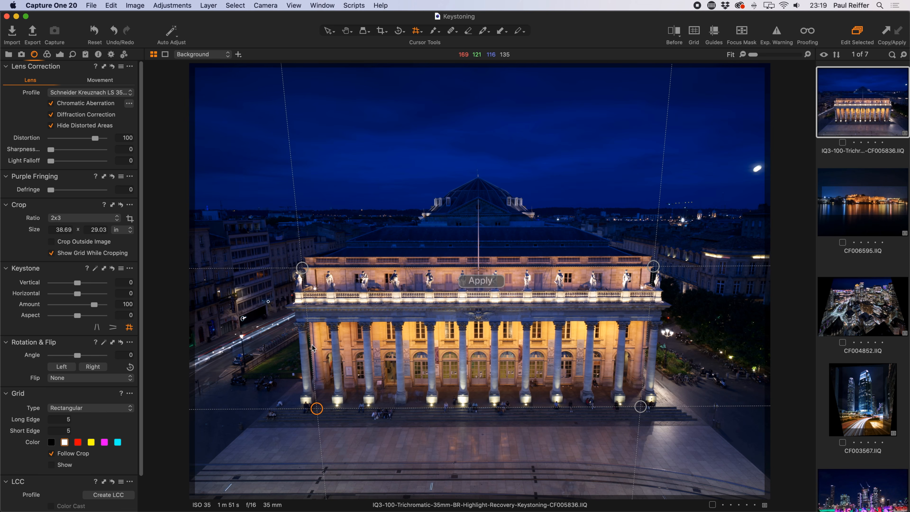
Nudge both upper keystone points slightly inward, apply the four-point correction and compare the result with the guides shown and hidden.
{"action": "left_click_drag", "start_coordinate": [653, 266], "coordinate": [650, 266]}
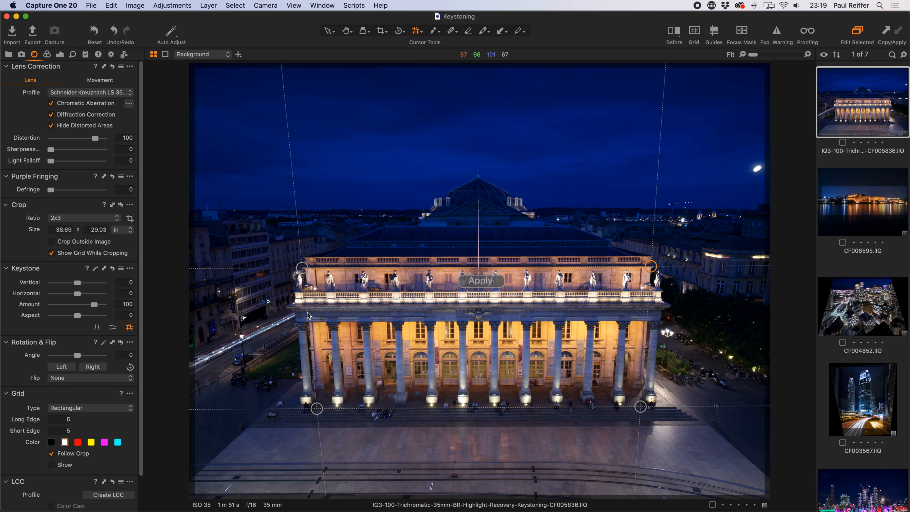
{"action": "left_click_drag", "start_coordinate": [302, 268], "coordinate": [305, 268]}
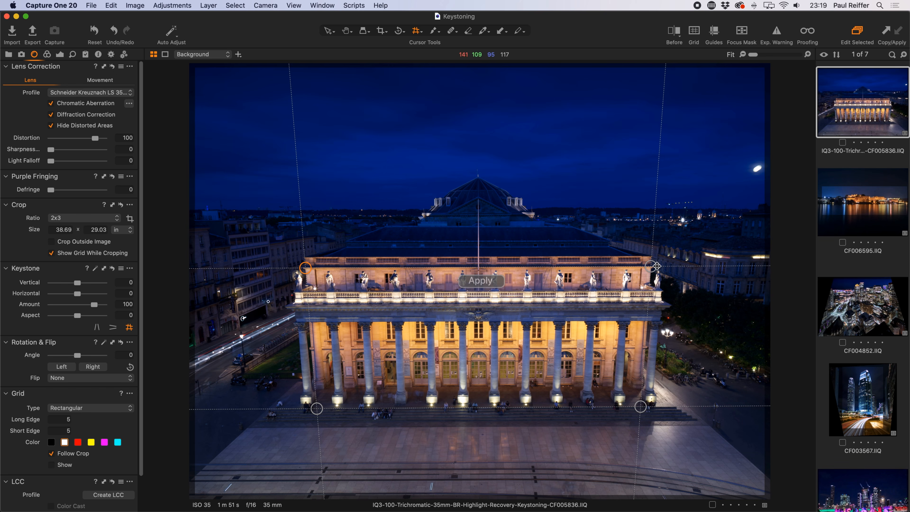
{"action": "left_click", "coordinate": [481, 281]}
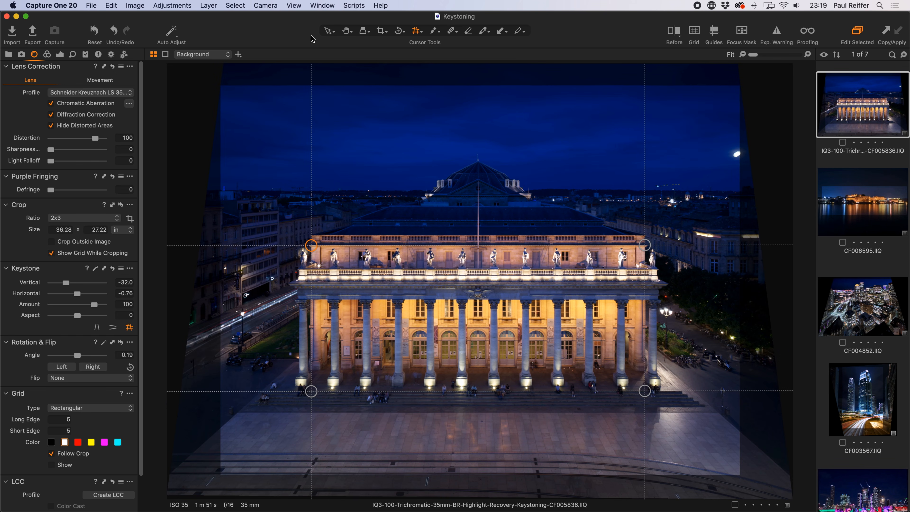
{"action": "left_click", "coordinate": [328, 31]}
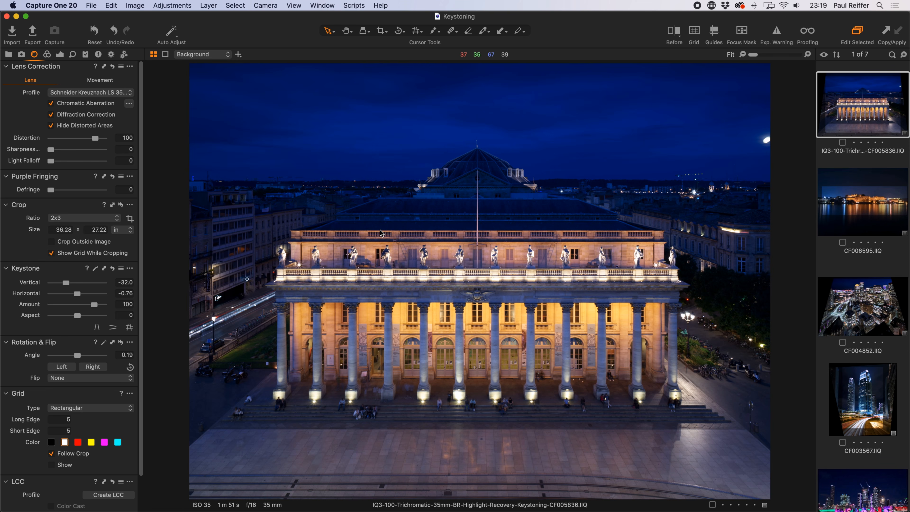
{"action": "left_click", "coordinate": [417, 31]}
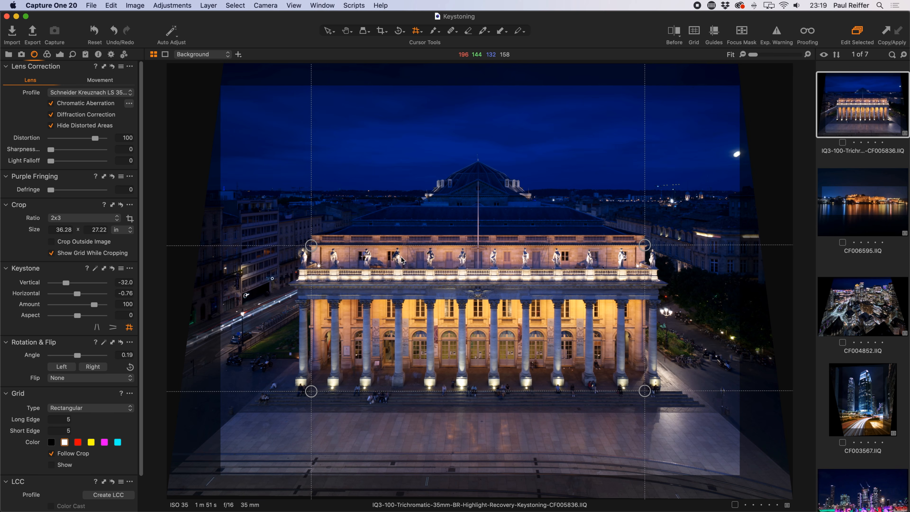
{"action": "left_click", "coordinate": [327, 32]}
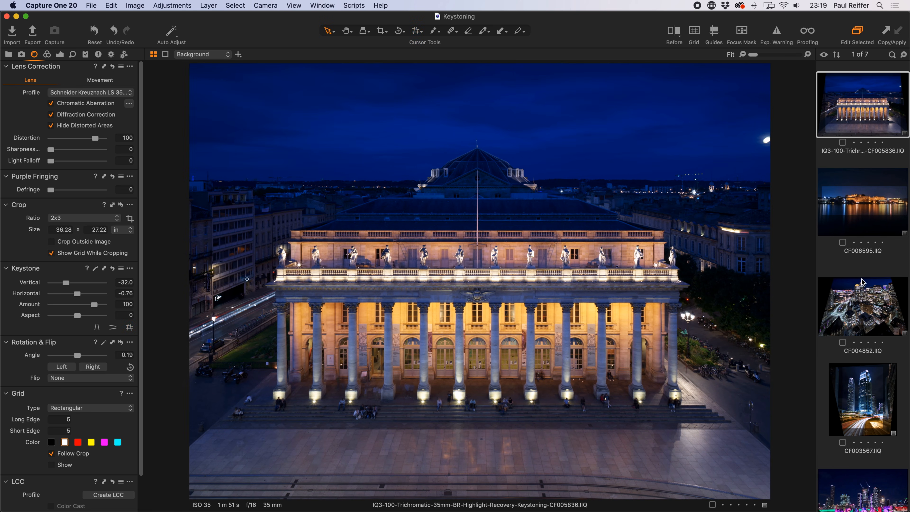
On the stone church image CF005401, use the vertical Keystone tool and tilt the right guide along the church's right wall edge.
{"action": "scroll", "coordinate": [861, 282], "scroll_direction": "down", "scroll_amount": 5}
{"action": "left_click", "coordinate": [859, 458]}
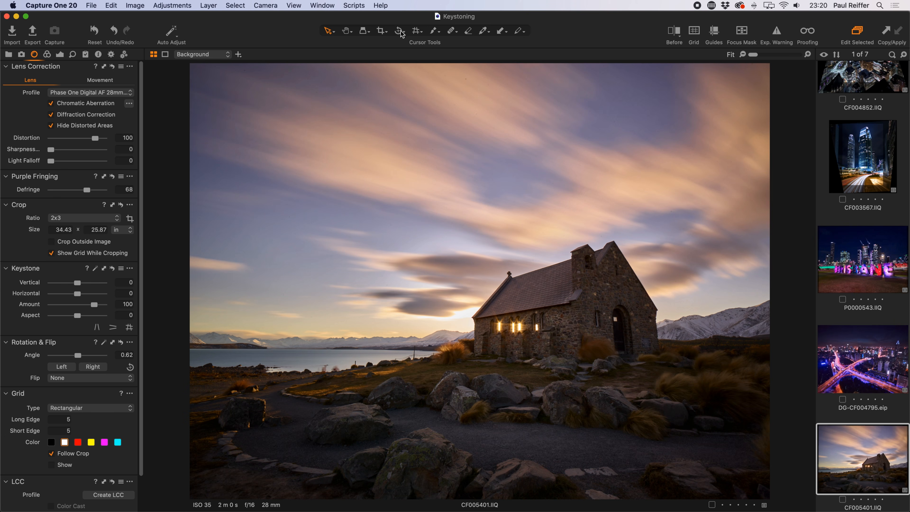
{"action": "left_click", "coordinate": [418, 33]}
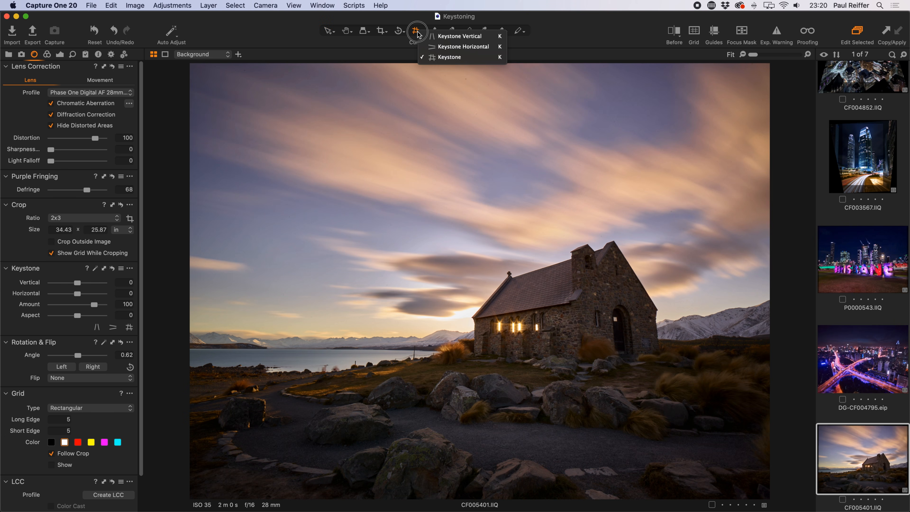
{"action": "left_click", "coordinate": [450, 37]}
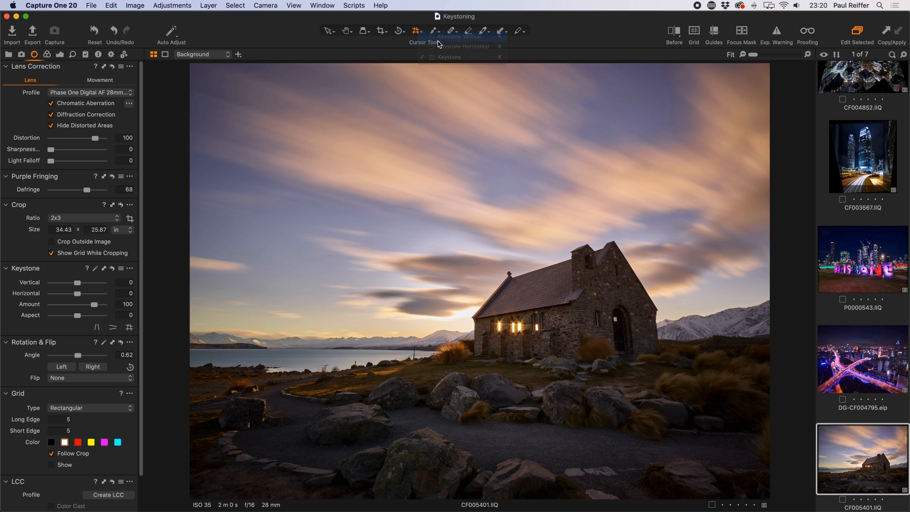
{"action": "left_click_drag", "start_coordinate": [652, 411], "coordinate": [663, 415]}
{"action": "left_click_drag", "start_coordinate": [653, 150], "coordinate": [630, 151]}
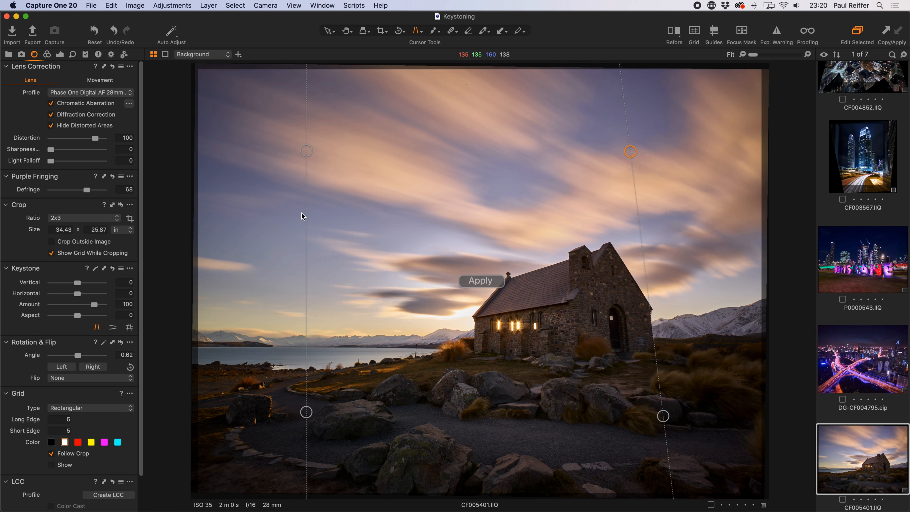
Lean the left vertical keystone guide inward at its upper point to mirror the right one, then apply the correction and view it.
{"action": "left_click_drag", "start_coordinate": [306, 151], "coordinate": [329, 153]}
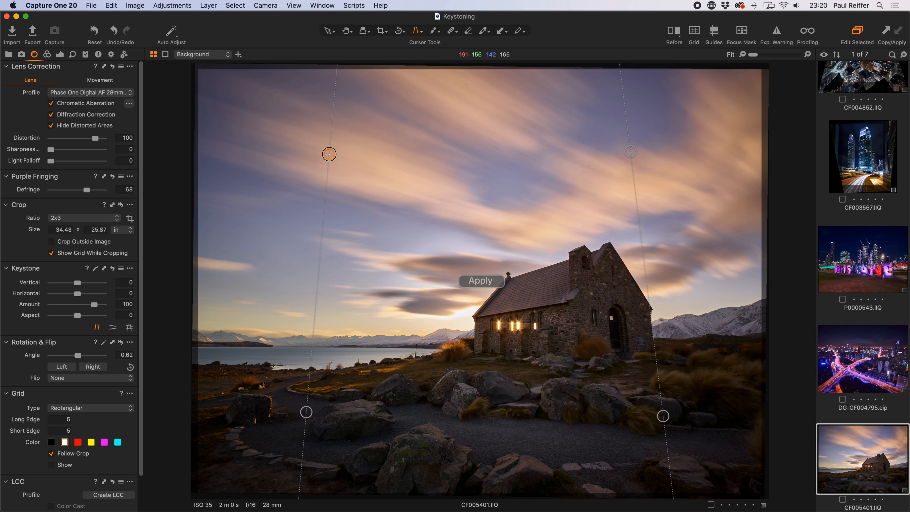
{"action": "left_click", "coordinate": [477, 280]}
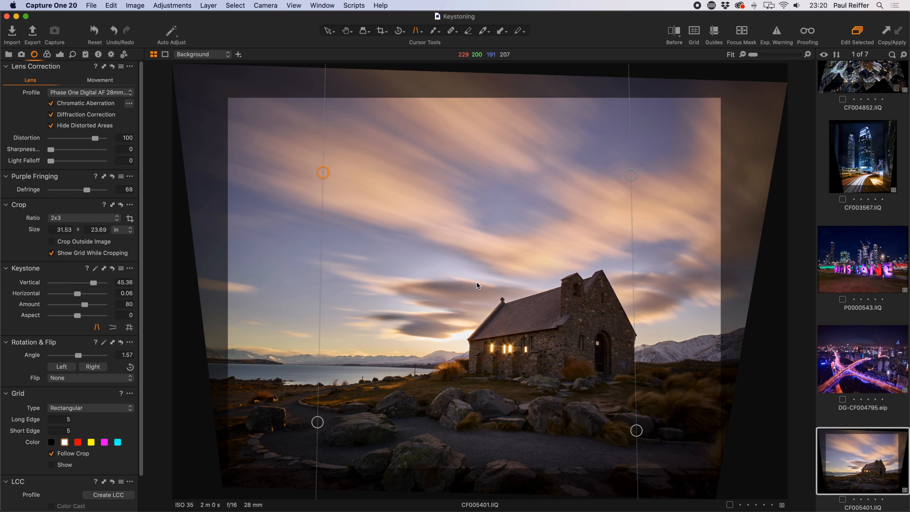
{"action": "left_click", "coordinate": [327, 31]}
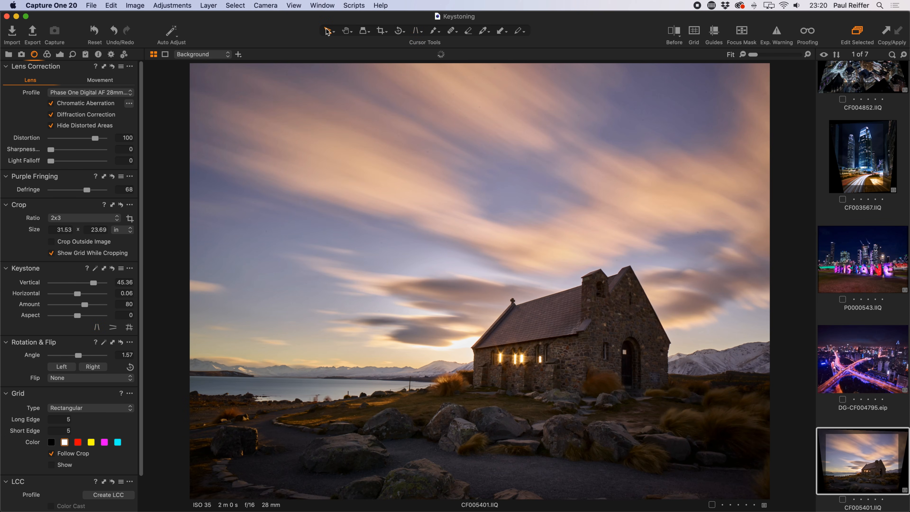
Nudge the lower point of the right keystone guide slightly inward, reapply the vertical correction and view the church.
{"action": "left_click", "coordinate": [415, 32]}
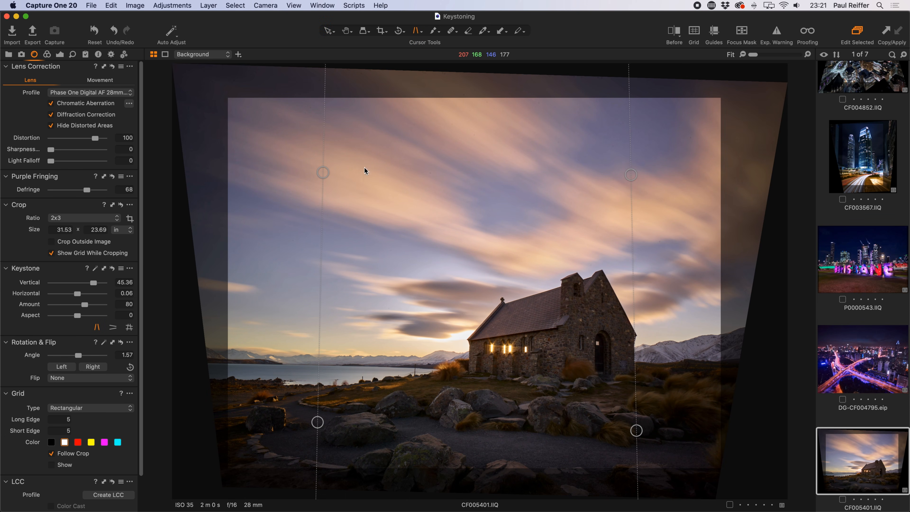
{"action": "left_click_drag", "start_coordinate": [636, 430], "coordinate": [633, 430]}
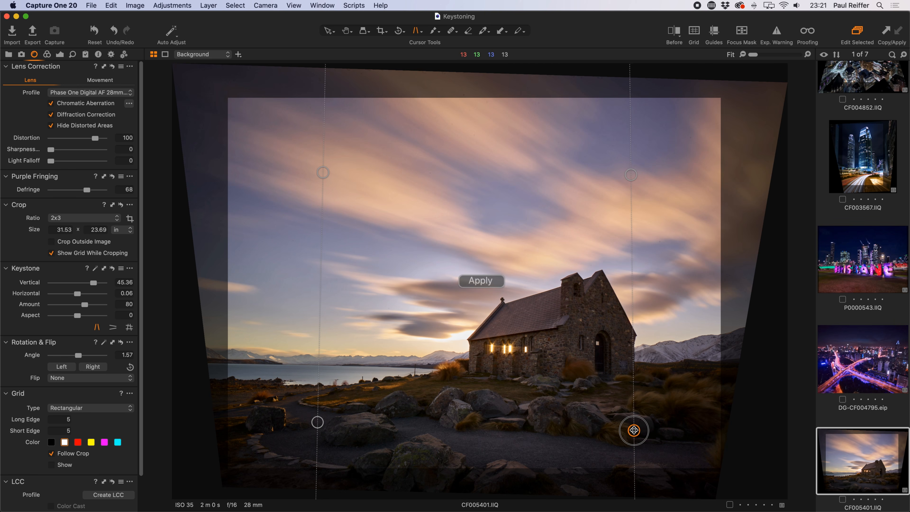
{"action": "left_click", "coordinate": [481, 282]}
{"action": "left_click", "coordinate": [327, 31]}
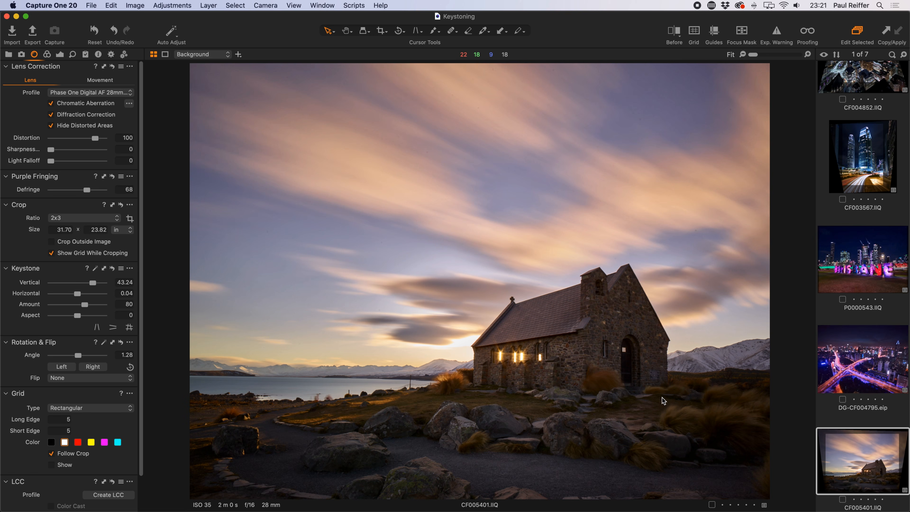
Check the church against the grid, swap it for the guides and move a vertical guide to the church's left wall edge.
{"action": "left_click", "coordinate": [693, 33]}
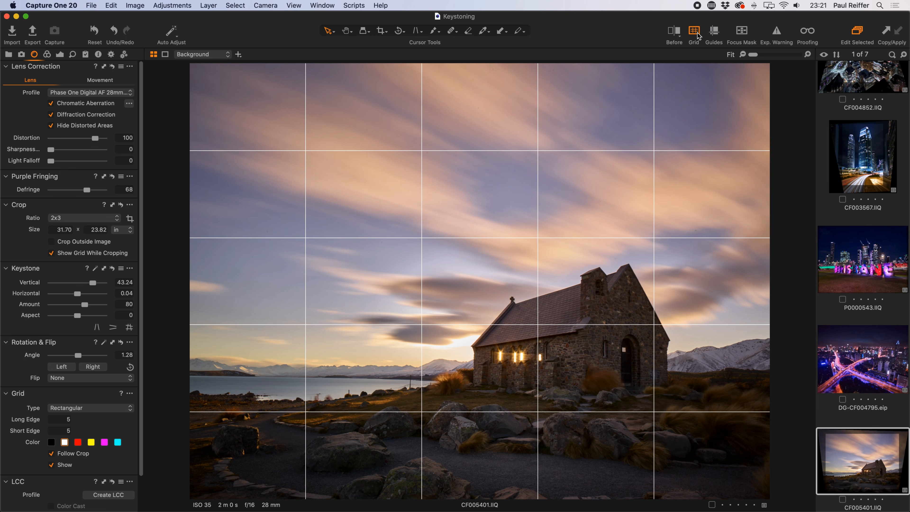
{"action": "left_click", "coordinate": [697, 34]}
{"action": "left_click", "coordinate": [713, 32]}
{"action": "left_click_drag", "start_coordinate": [702, 143], "coordinate": [475, 204]}
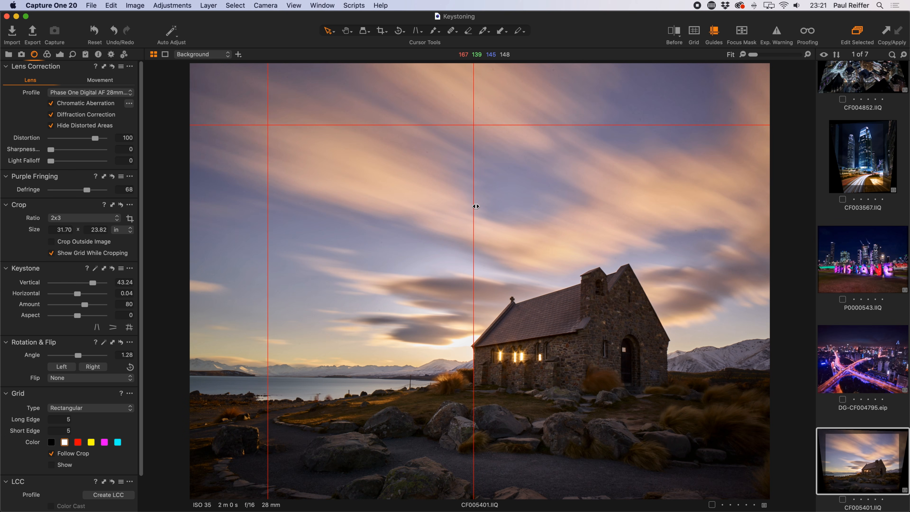
Move the lower point of the left keystone guide slightly outward in two small adjustments, applying the vertical correction after each.
{"action": "left_click", "coordinate": [417, 31]}
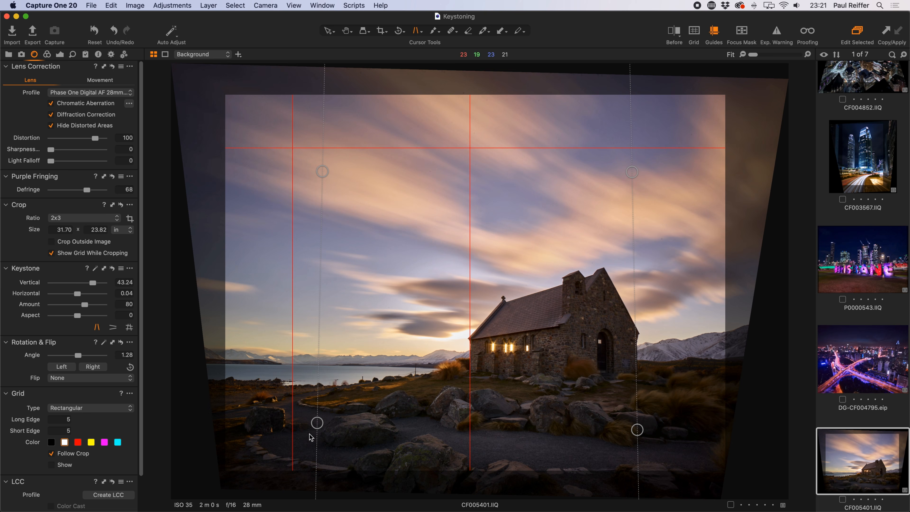
{"action": "left_click_drag", "start_coordinate": [316, 423], "coordinate": [312, 423]}
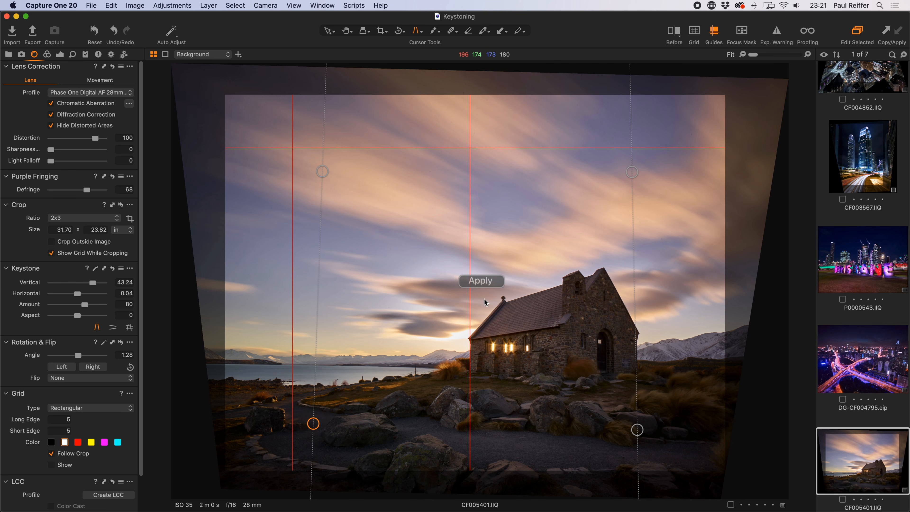
{"action": "left_click", "coordinate": [484, 286]}
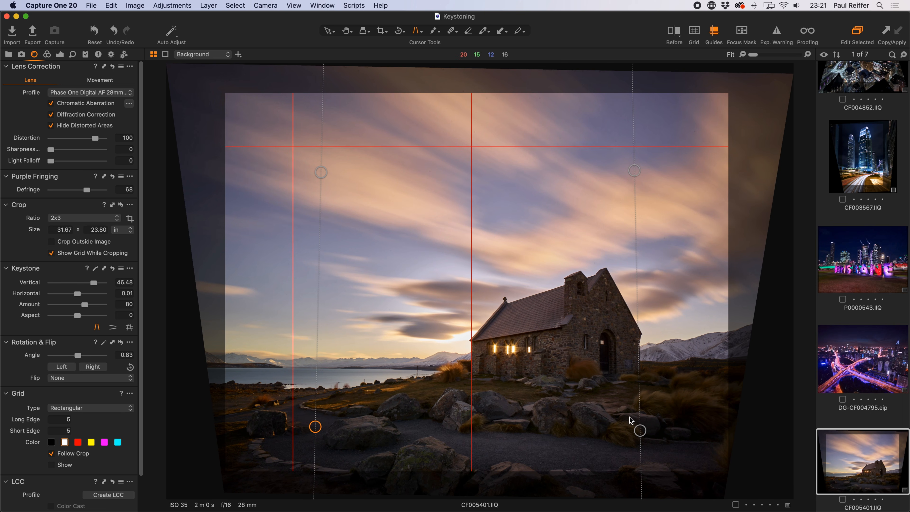
{"action": "left_click_drag", "start_coordinate": [315, 426], "coordinate": [312, 426]}
{"action": "left_click", "coordinate": [480, 281]}
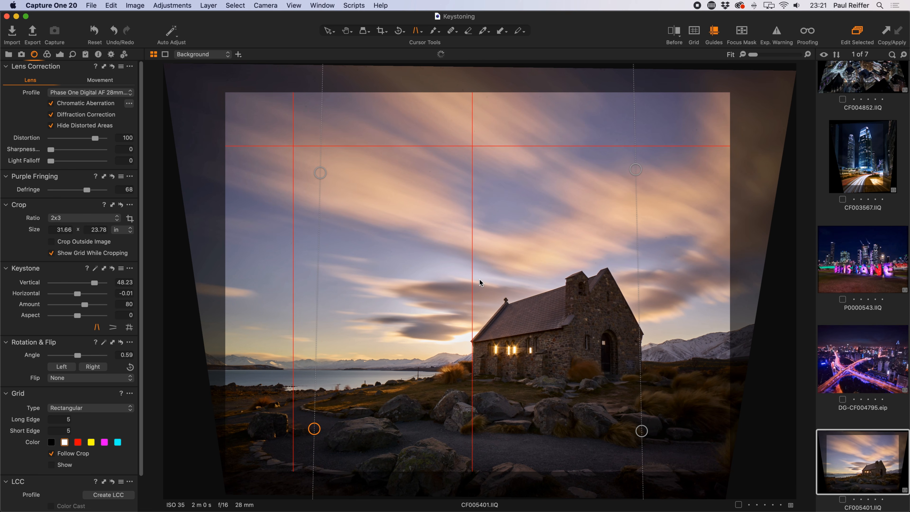
Fine-tune the lower point of the right keystone guide, reapply the correction, check the church walls and hide the guides.
{"action": "left_click_drag", "start_coordinate": [639, 425], "coordinate": [640, 426]}
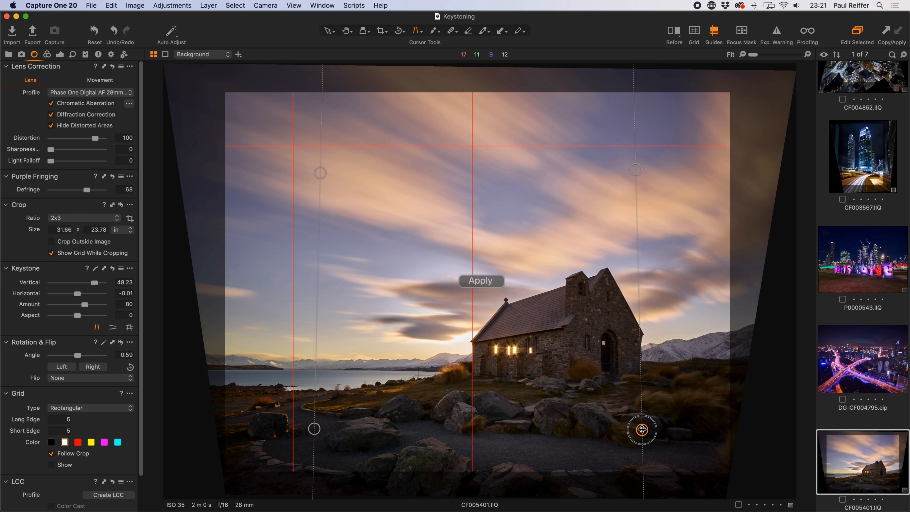
{"action": "left_click", "coordinate": [480, 281]}
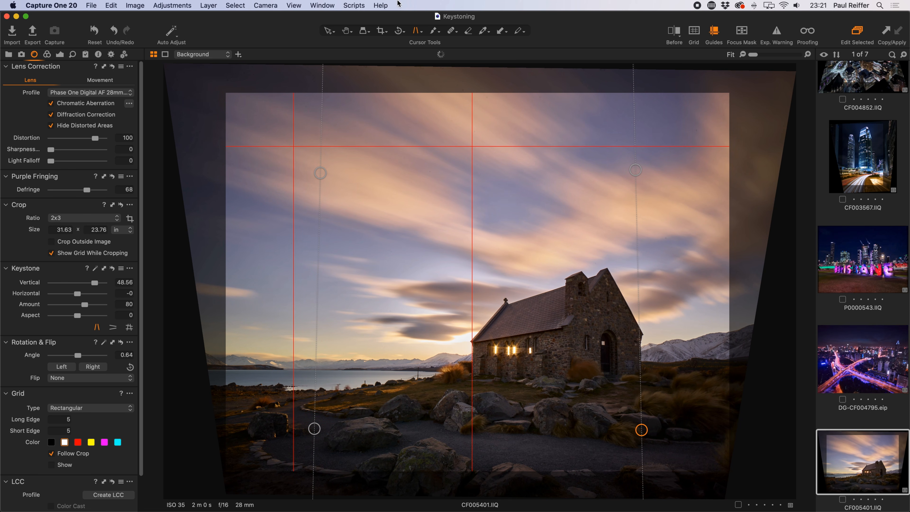
{"action": "key", "text": "v"}
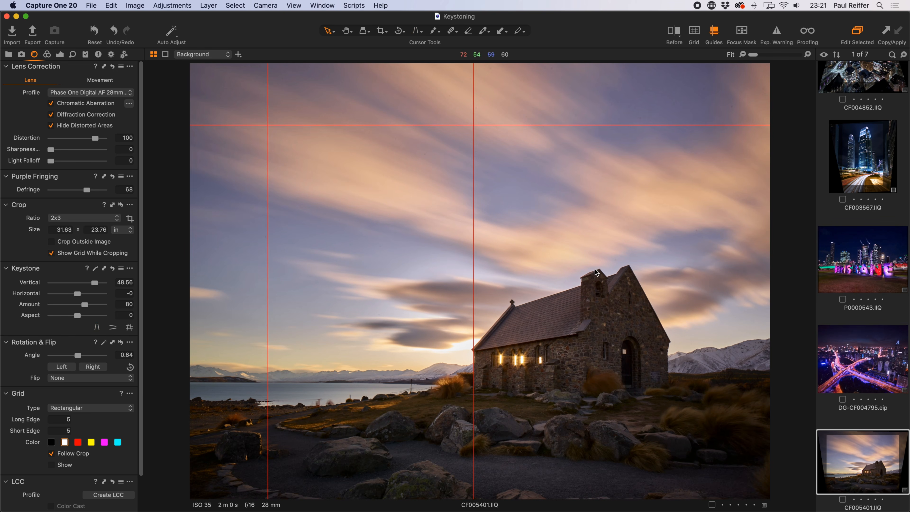
{"action": "left_click", "coordinate": [714, 31]}
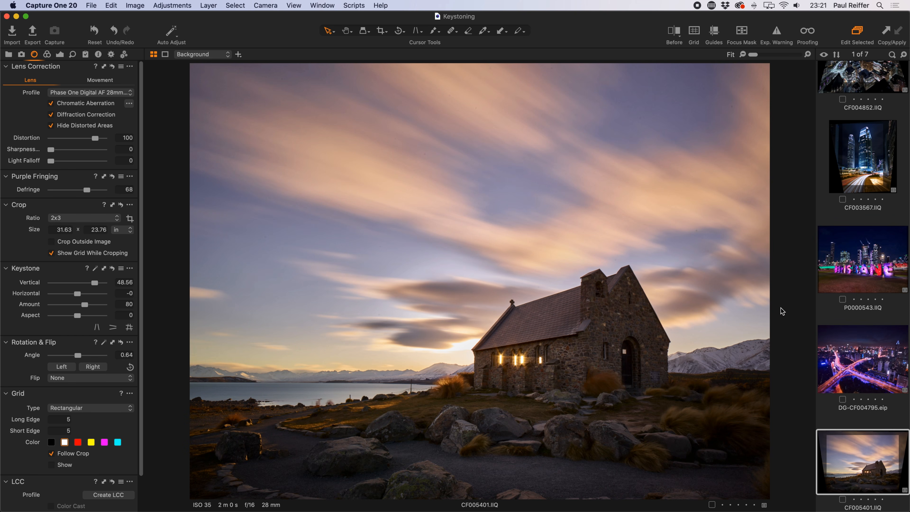
On the highway interchange image DG-CF004795, set the right vertical keystone guide from the pointed tower's tip down to the highway.
{"action": "left_click", "coordinate": [846, 359]}
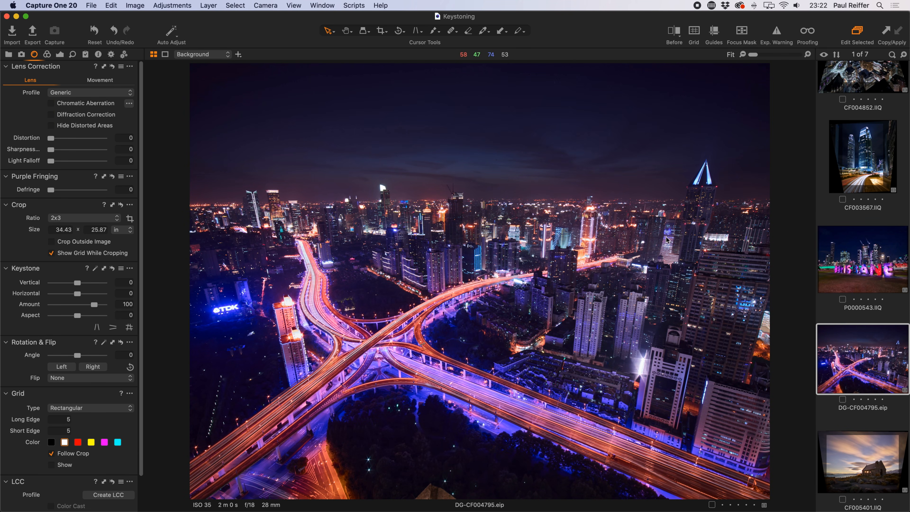
{"action": "left_click", "coordinate": [416, 31]}
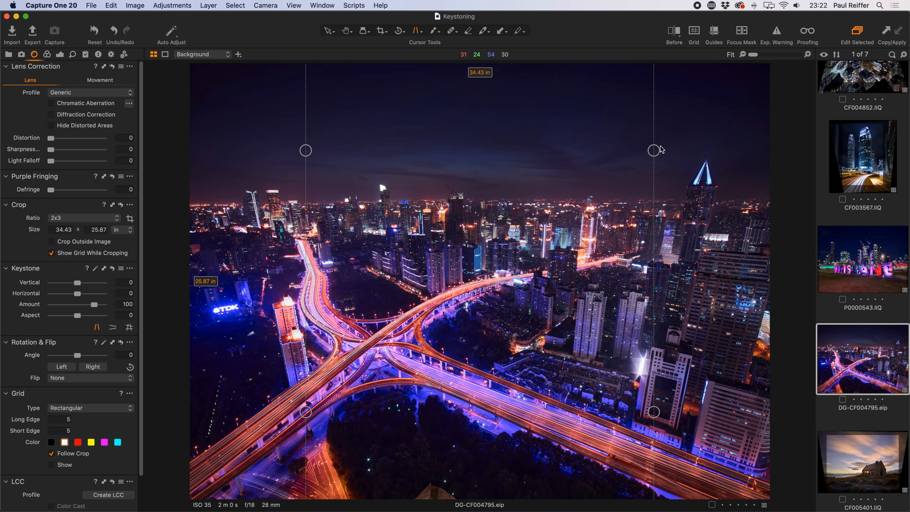
{"action": "left_click_drag", "start_coordinate": [654, 150], "coordinate": [706, 161]}
{"action": "left_click_drag", "start_coordinate": [652, 411], "coordinate": [657, 447]}
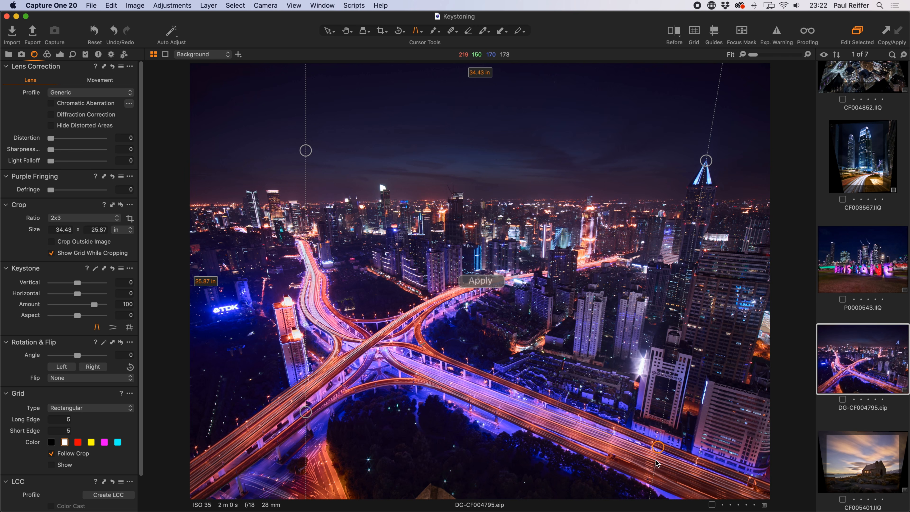
Set the left vertical keystone guide from the slim skyline tower's top down to the highway below the orange-lit high-rise and apply.
{"action": "left_click_drag", "start_coordinate": [305, 150], "coordinate": [252, 191]}
{"action": "mouse_move", "coordinate": [306, 412]}
{"action": "left_mouse_down"}
{"action": "mouse_move", "coordinate": [283, 417]}
{"action": "mouse_move", "coordinate": [298, 421]}
{"action": "left_mouse_up"}
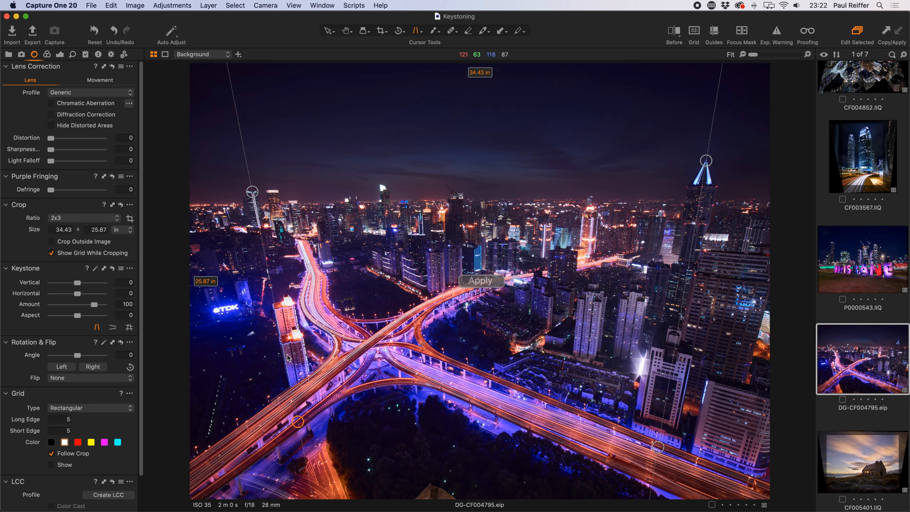
{"action": "left_click", "coordinate": [488, 281]}
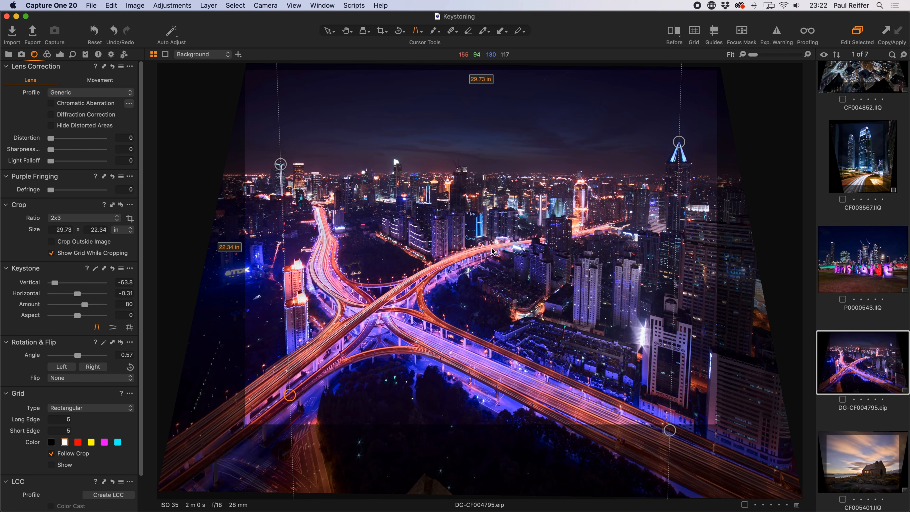
Set the keystone Amount to 100 on the interchange image and view the full correction.
{"action": "left_click_drag", "start_coordinate": [122, 305], "coordinate": [306, 309]}
{"action": "type", "text": "100"}
{"action": "key", "text": "Return"}
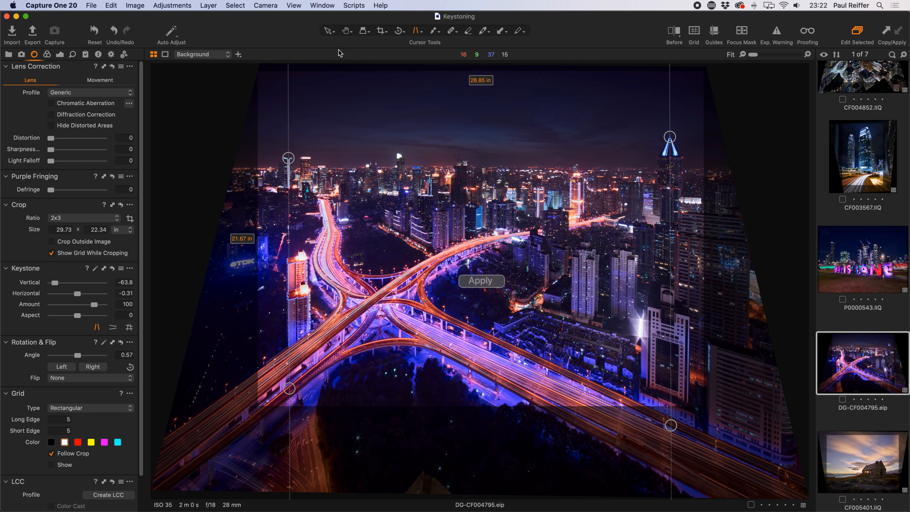
{"action": "left_click", "coordinate": [327, 31]}
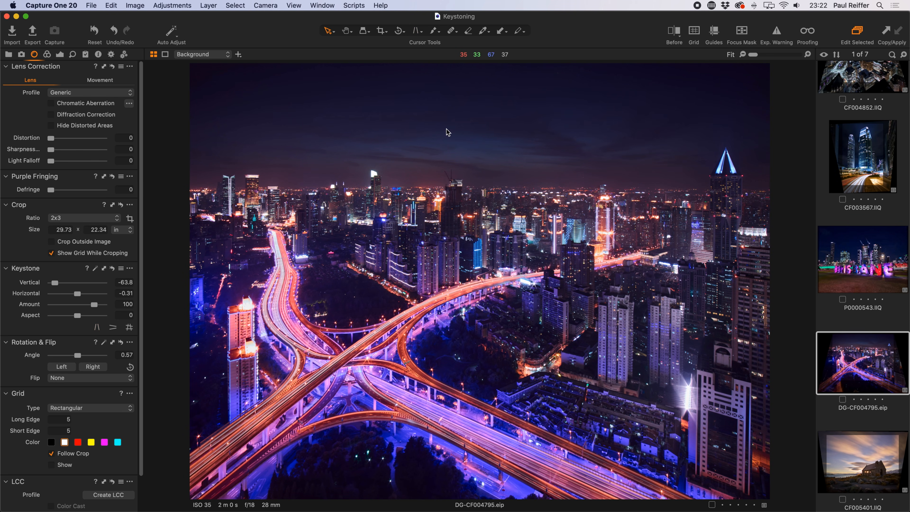
Allow cropping outside the image and extend the 2x3 crop past the photo's slanted edge, about 30.97 × 20.65 in.
{"action": "left_click", "coordinate": [382, 31]}
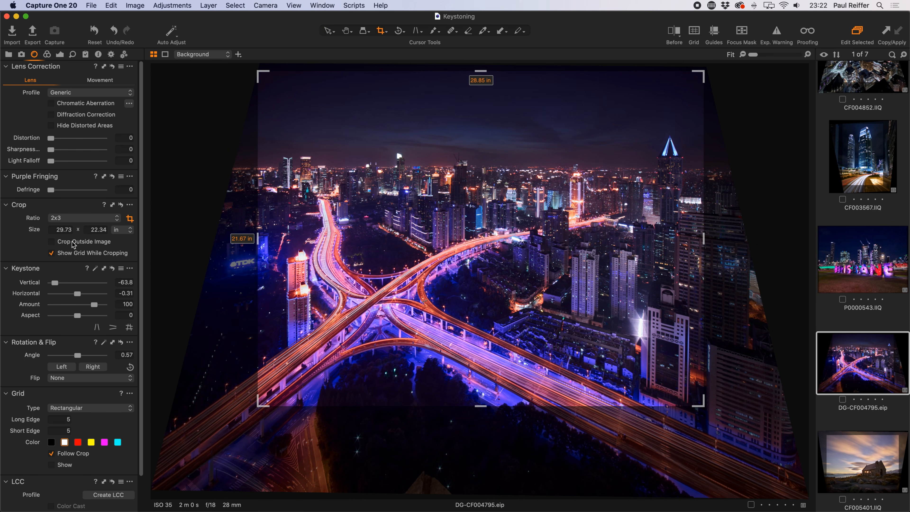
{"action": "left_click", "coordinate": [52, 242]}
{"action": "left_click_drag", "start_coordinate": [261, 405], "coordinate": [236, 381]}
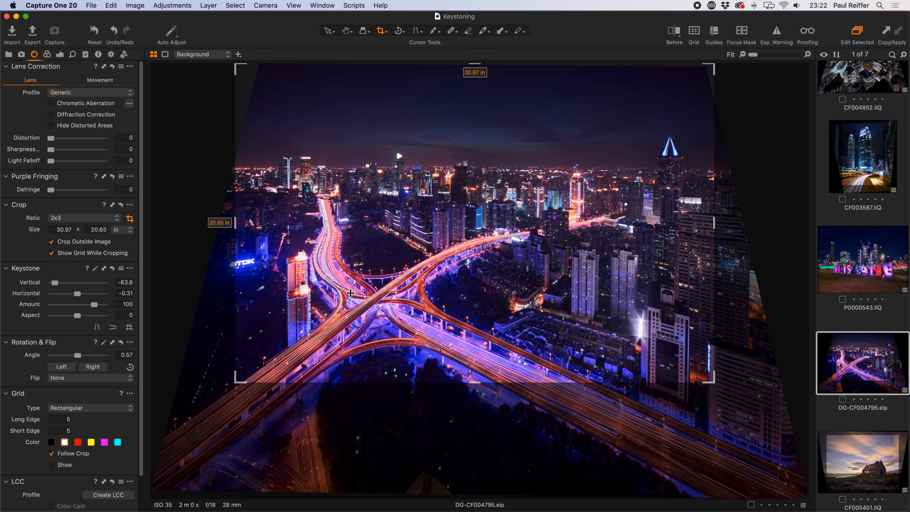
Change the crop ratio to 3x4, enlarge the crop to about 32.01 × 24.01 in and view the cropped interchange.
{"action": "left_click", "coordinate": [382, 31]}
{"action": "left_click", "coordinate": [412, 112]}
{"action": "mouse_move", "coordinate": [238, 381]}
{"action": "left_mouse_down"}
{"action": "mouse_move", "coordinate": [250, 379]}
{"action": "mouse_move", "coordinate": [220, 385]}
{"action": "mouse_move", "coordinate": [231, 384]}
{"action": "left_mouse_up"}
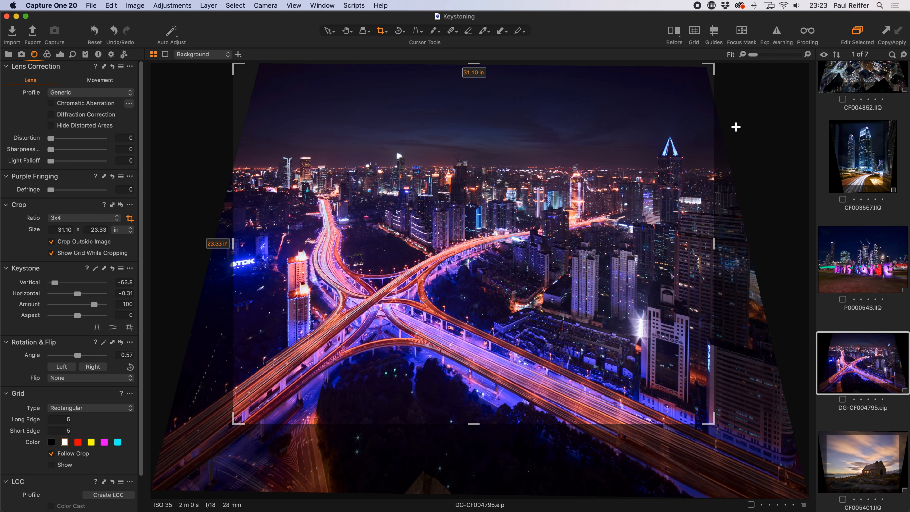
{"action": "mouse_move", "coordinate": [712, 424]}
{"action": "left_mouse_down"}
{"action": "mouse_move", "coordinate": [712, 415]}
{"action": "mouse_move", "coordinate": [719, 426]}
{"action": "left_mouse_up"}
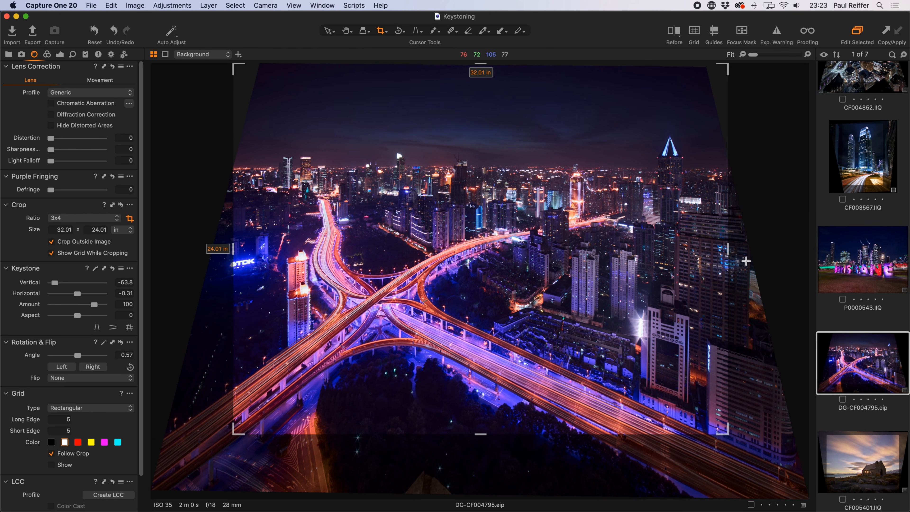
{"action": "left_click", "coordinate": [328, 32]}
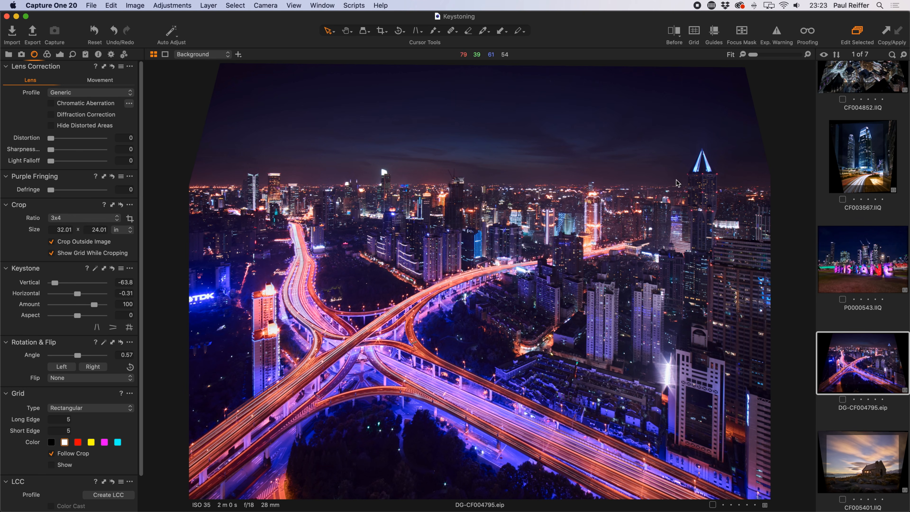
Compare the interchange image before and after its adjustments by sweeping the split divider across it to the left edge.
{"action": "left_click", "coordinate": [674, 33]}
{"action": "left_click_drag", "start_coordinate": [478, 278], "coordinate": [281, 371]}
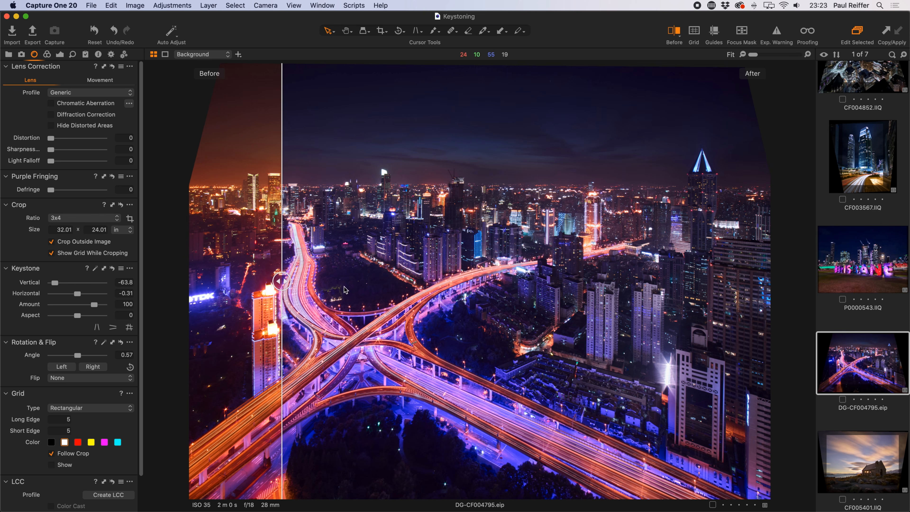
{"action": "left_click_drag", "start_coordinate": [280, 281], "coordinate": [126, 295]}
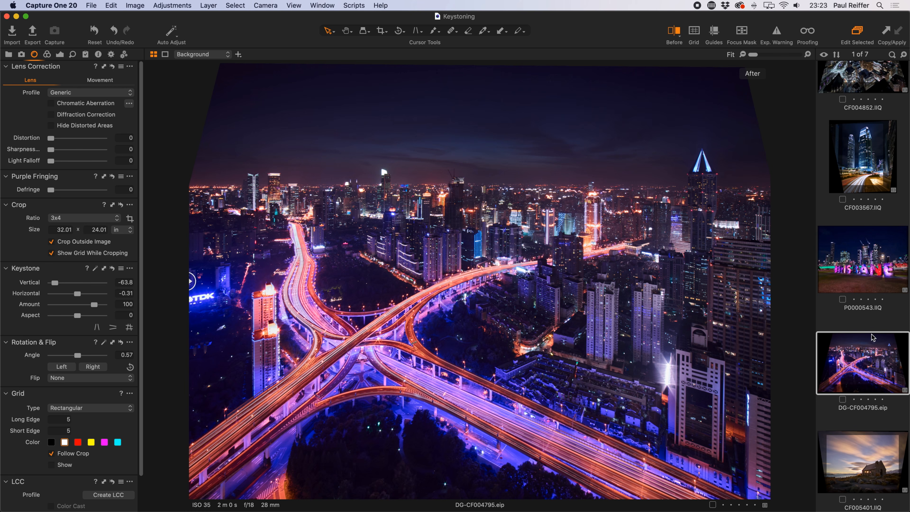
Clone the interchange image variant and reset the clone's keystone and crop adjustments.
{"action": "right_click", "coordinate": [851, 347]}
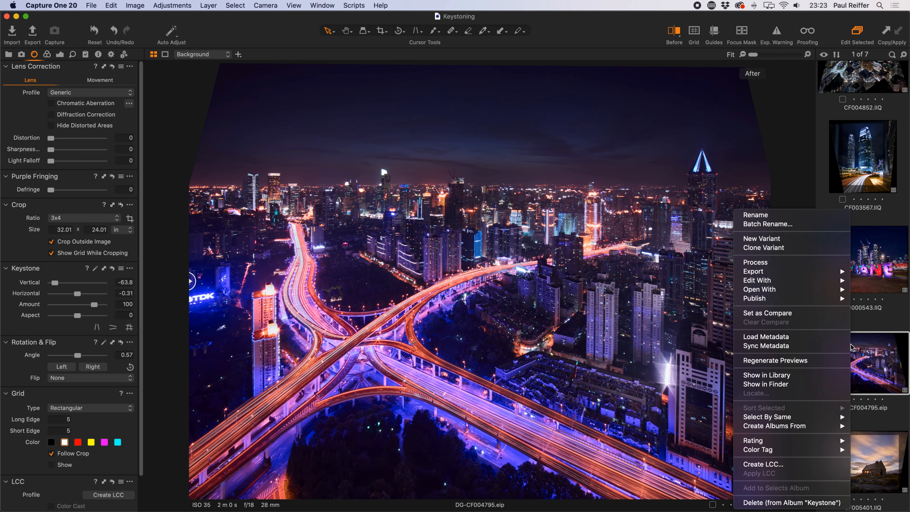
{"action": "left_click", "coordinate": [780, 249]}
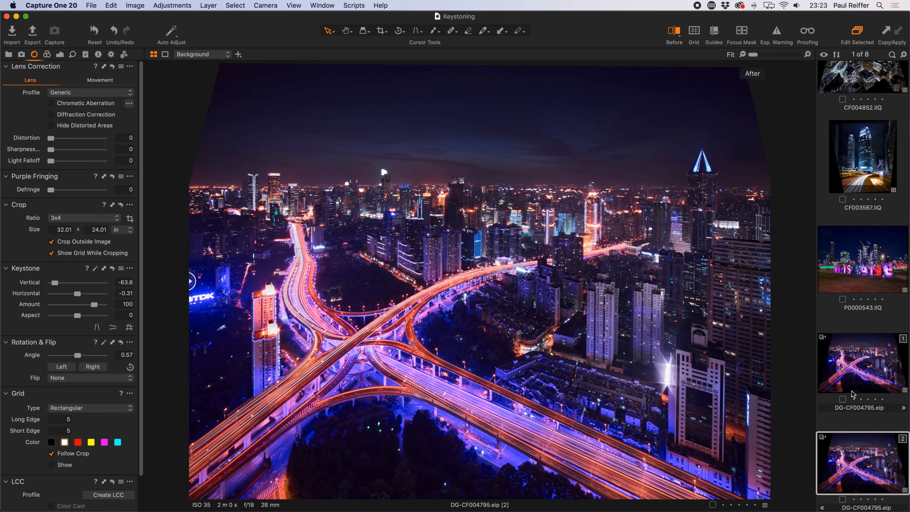
{"action": "left_click", "coordinate": [112, 267]}
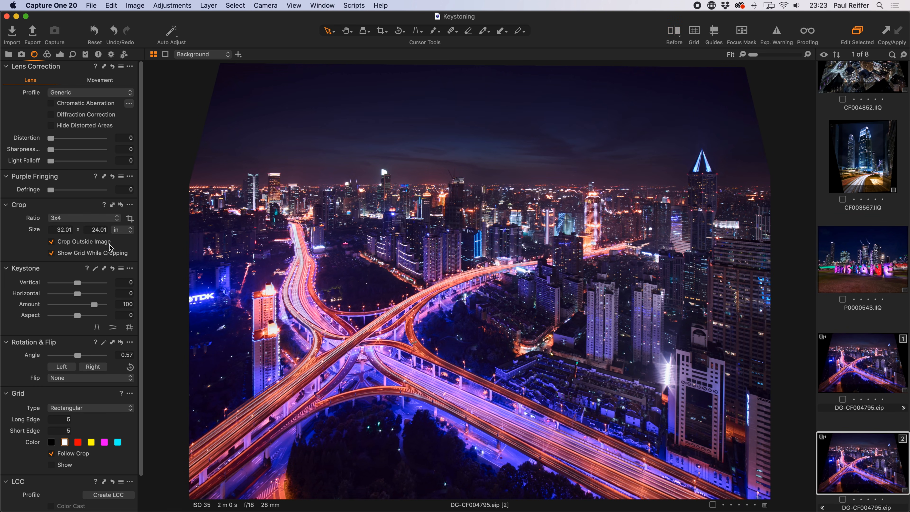
{"action": "left_click", "coordinate": [120, 204]}
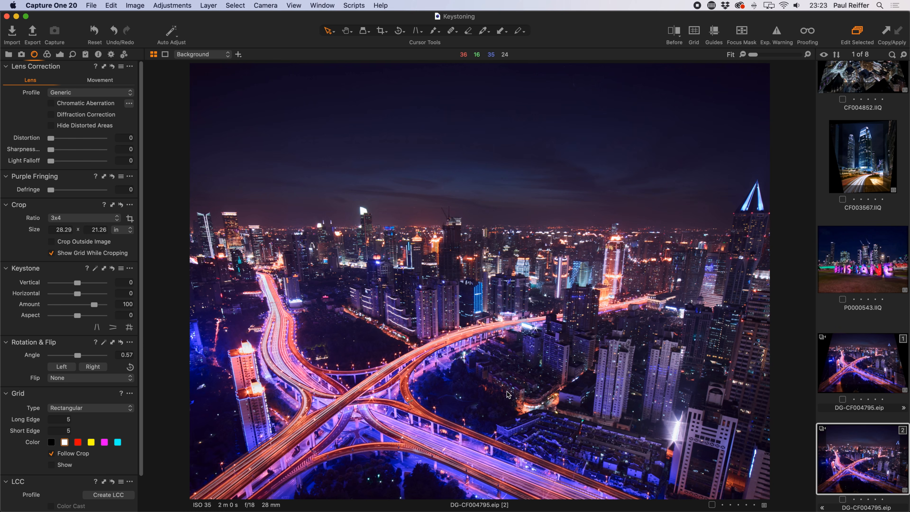
Enlarge the clone's 3x4 crop to about 33.92 × 25.44 in and view it side by side with the keystoned variant.
{"action": "key", "text": "z"}
{"action": "left_click", "coordinate": [381, 32]}
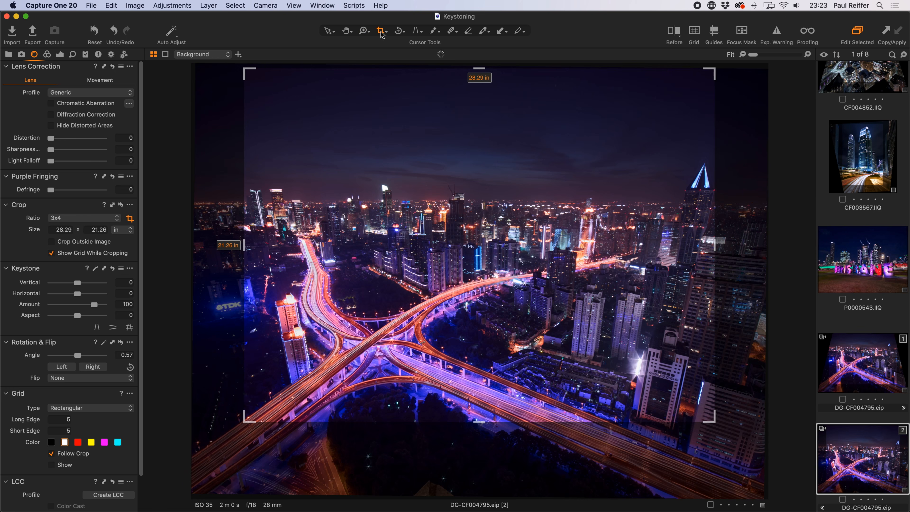
{"action": "left_click_drag", "start_coordinate": [713, 422], "coordinate": [713, 420]}
{"action": "left_click_drag", "start_coordinate": [243, 421], "coordinate": [127, 501]}
{"action": "left_click_drag", "start_coordinate": [682, 436], "coordinate": [759, 494]}
{"action": "key", "text": "v"}
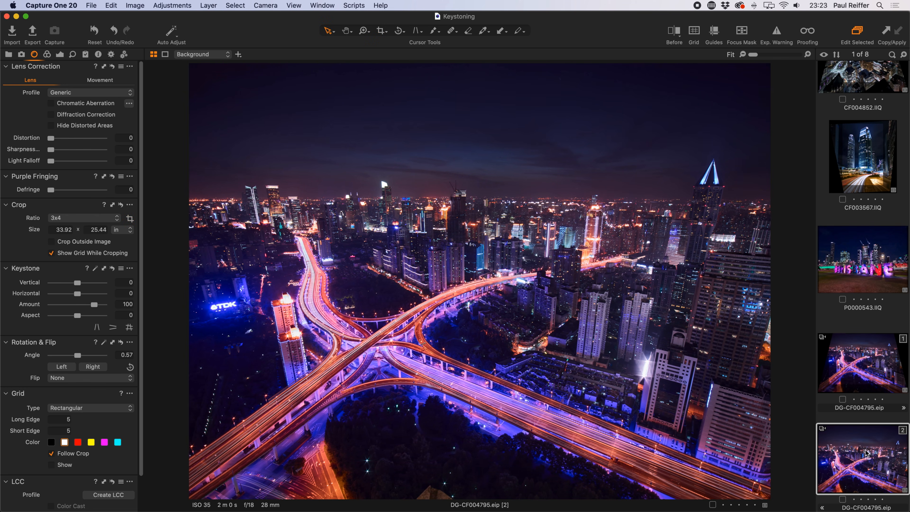
{"action": "left_click", "coordinate": [867, 375], "text": "super"}
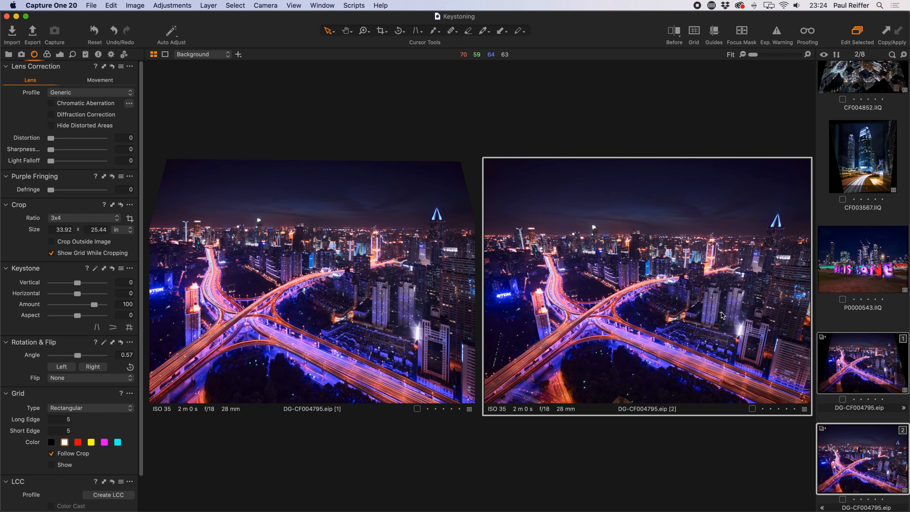
{"action": "left_click", "coordinate": [874, 224]}
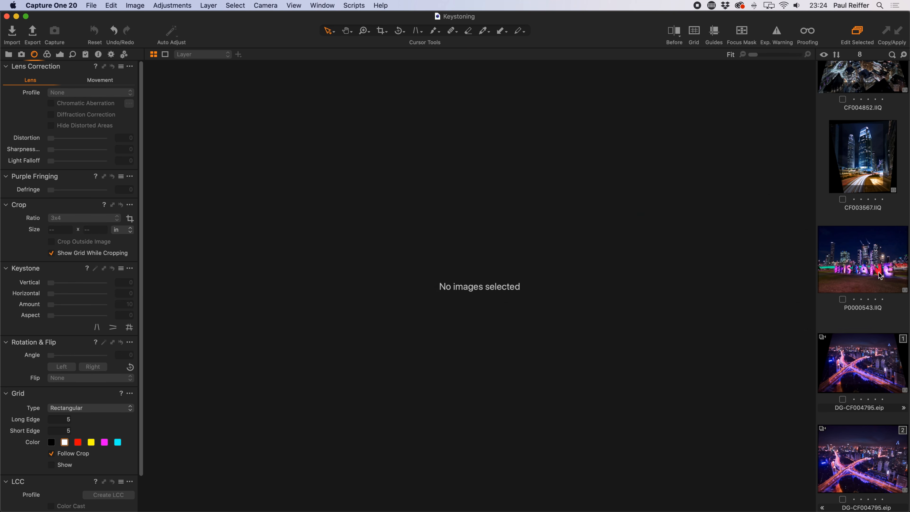
On the Brisbane sign photo, place the four combined keystone guide points around the corners of the letters and apply the correction.
{"action": "left_click", "coordinate": [879, 277]}
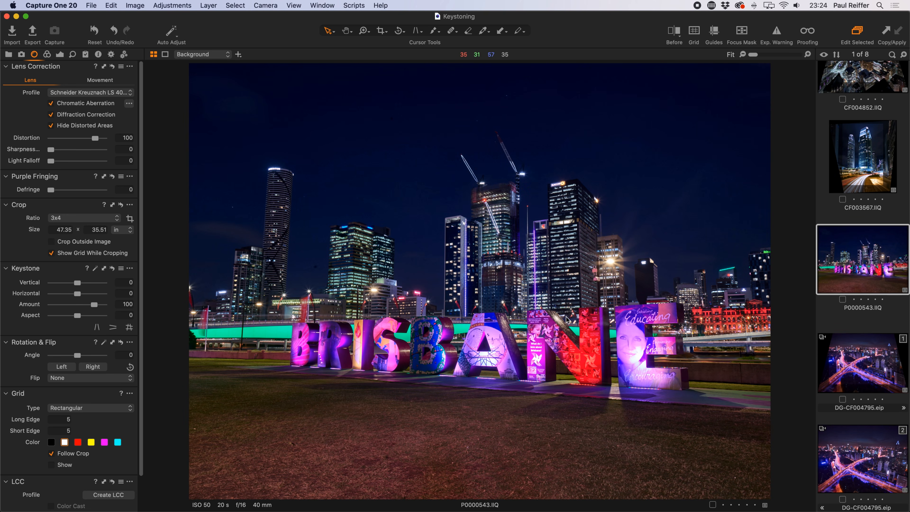
{"action": "scroll", "coordinate": [875, 295], "scroll_direction": "up", "scroll_amount": 3}
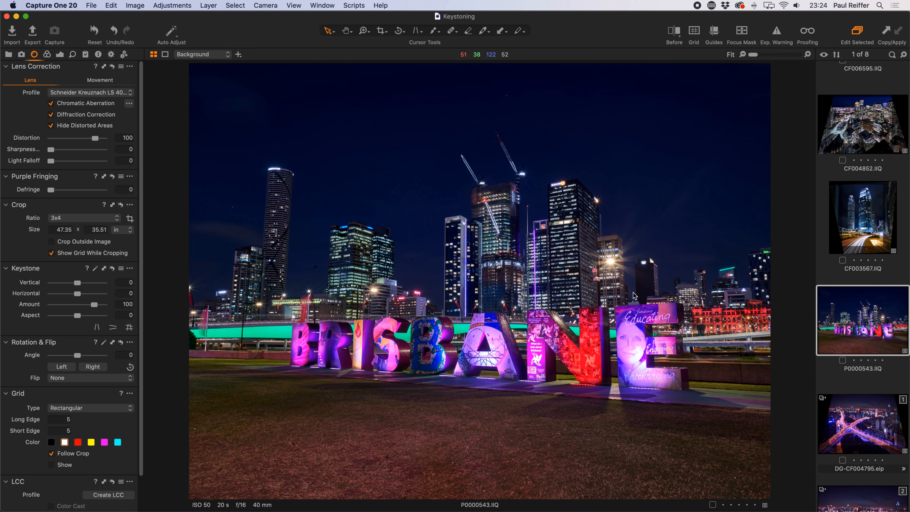
{"action": "left_click", "coordinate": [419, 32]}
{"action": "left_click_drag", "start_coordinate": [419, 32], "coordinate": [454, 58]}
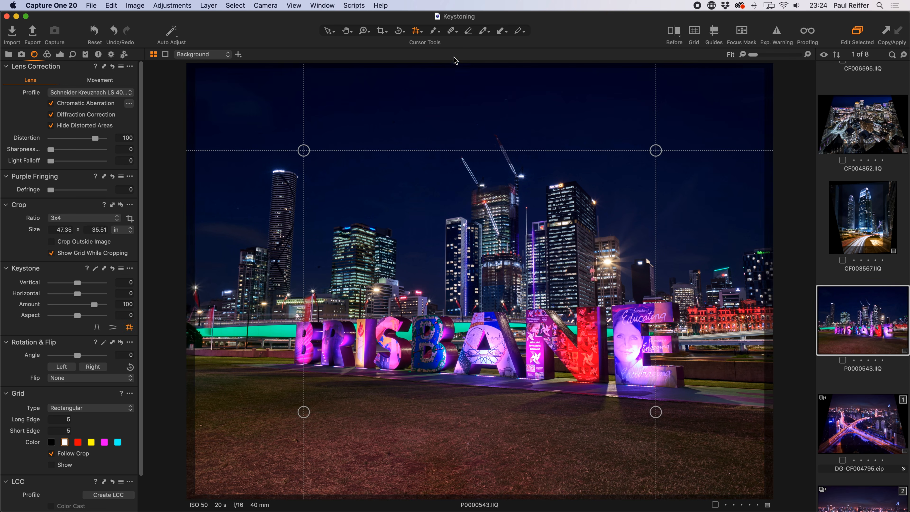
{"action": "left_click_drag", "start_coordinate": [300, 149], "coordinate": [296, 323]}
{"action": "left_click_drag", "start_coordinate": [302, 411], "coordinate": [294, 363]}
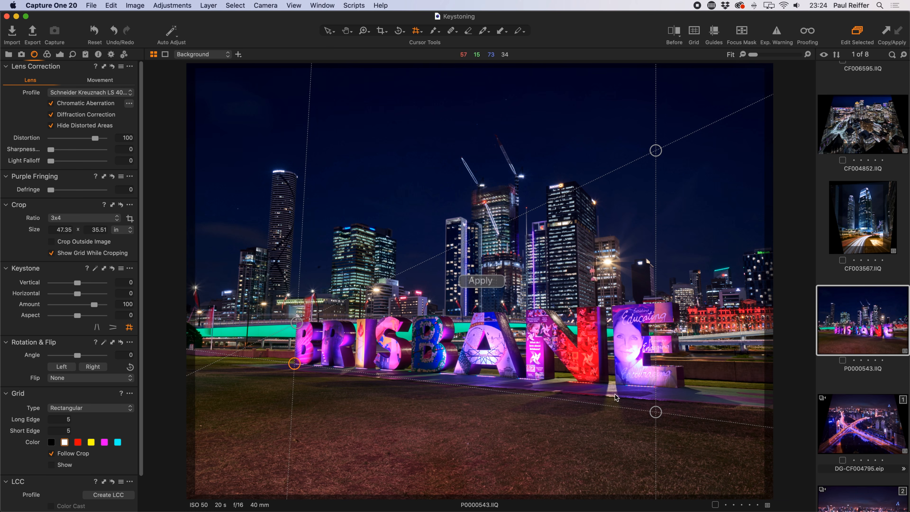
{"action": "left_click_drag", "start_coordinate": [655, 411], "coordinate": [677, 388]}
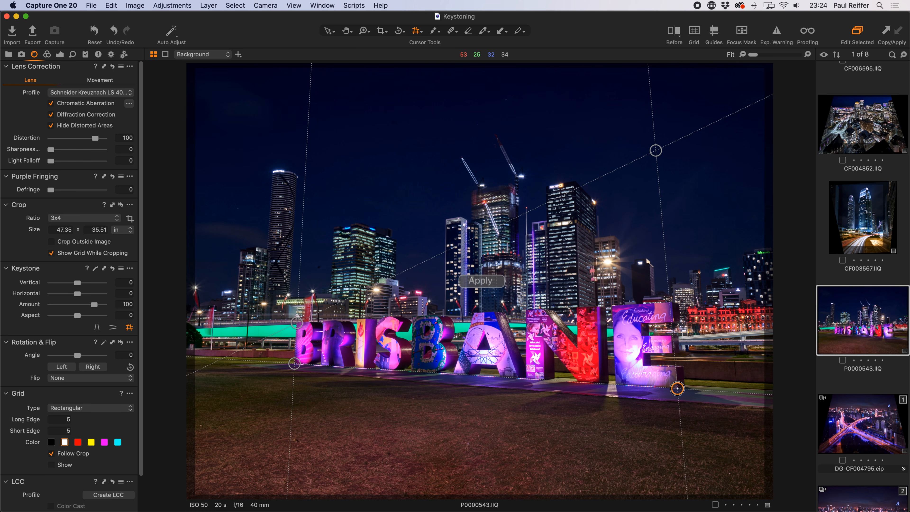
{"action": "left_click_drag", "start_coordinate": [656, 151], "coordinate": [670, 302]}
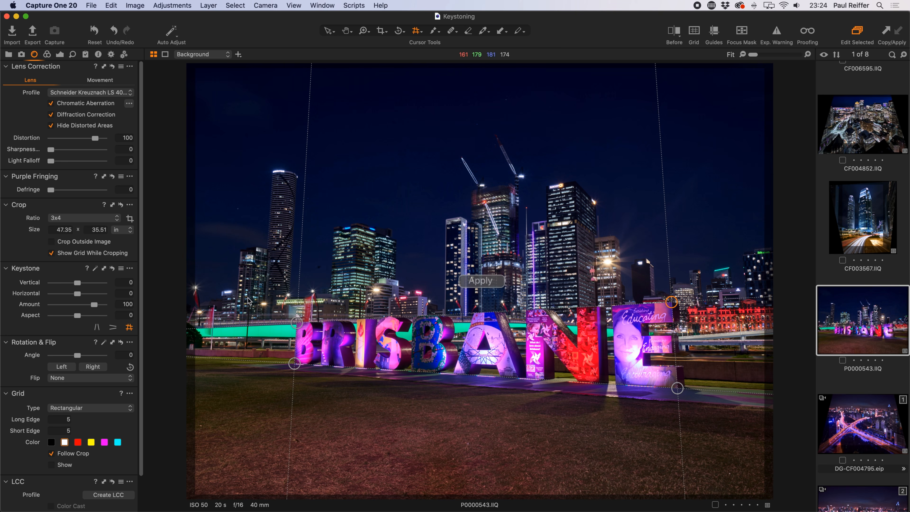
{"action": "left_click", "coordinate": [484, 281]}
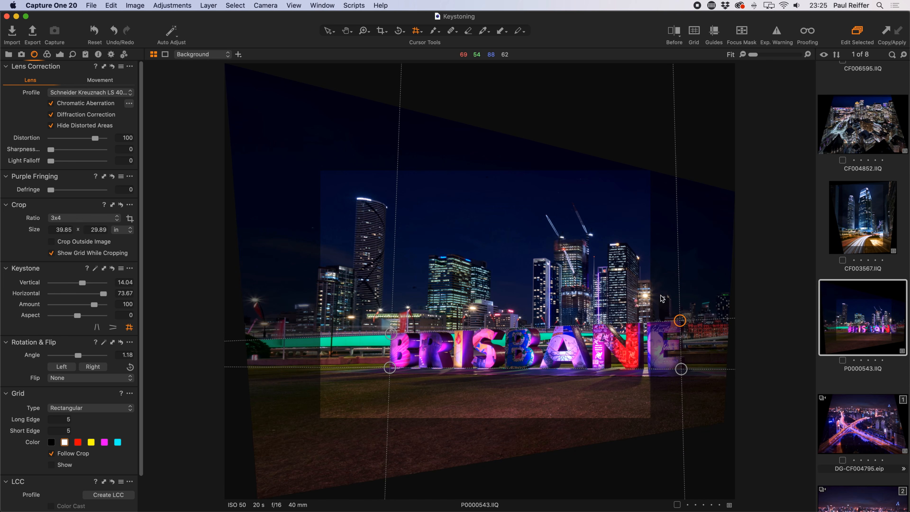
Change the Brisbane photo's crop ratio to 2x3 and enlarge the crop around the whole sign to about 44.49 × 29.66 in.
{"action": "left_click", "coordinate": [385, 34]}
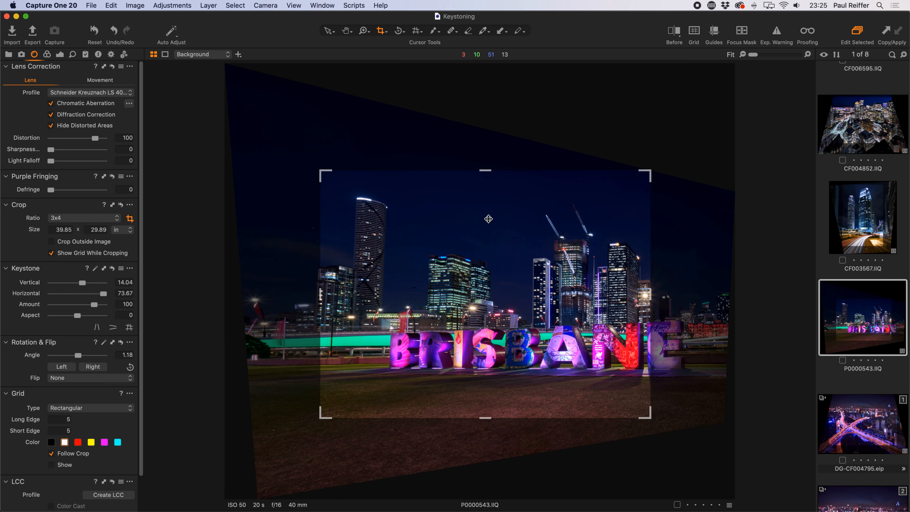
{"action": "left_click", "coordinate": [385, 34]}
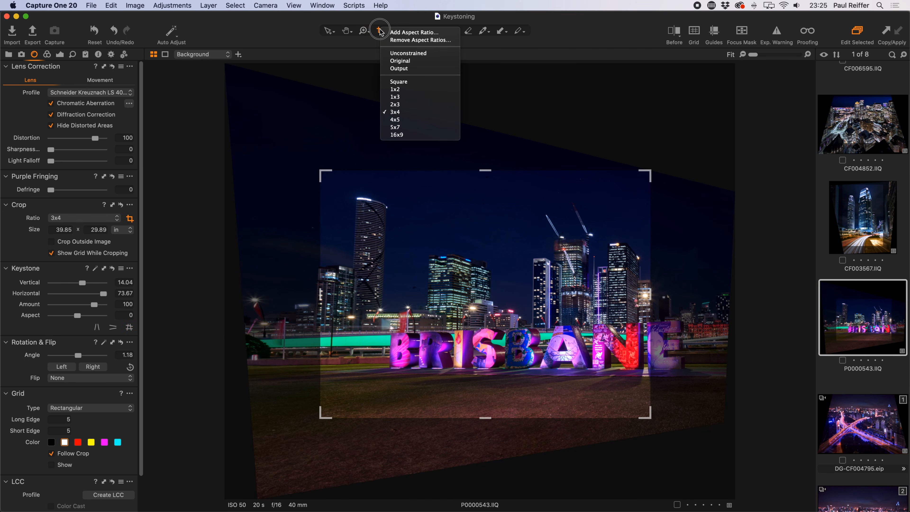
{"action": "left_click", "coordinate": [406, 105]}
{"action": "left_click_drag", "start_coordinate": [650, 416], "coordinate": [760, 468]}
{"action": "left_click_drag", "start_coordinate": [357, 374], "coordinate": [232, 442]}
{"action": "left_click_drag", "start_coordinate": [449, 349], "coordinate": [449, 348]}
{"action": "left_click", "coordinate": [328, 31]}
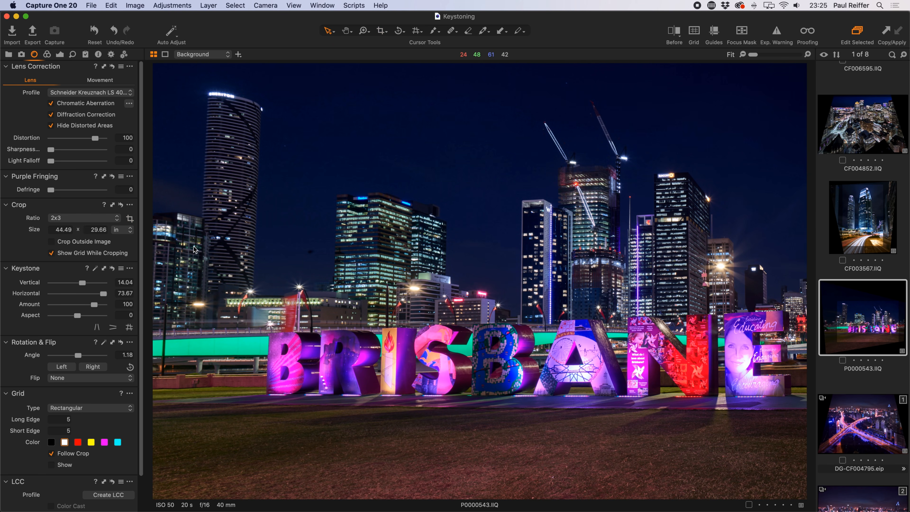
Refine the keystone guide point at the foot of the letter B, reapply the correction and set the Horizontal keystone to 75.
{"action": "left_click", "coordinate": [416, 31]}
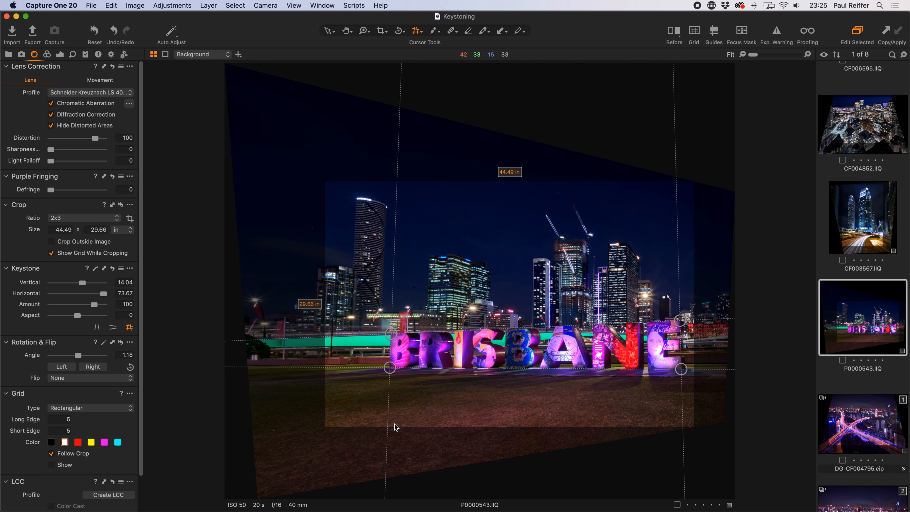
{"action": "left_click_drag", "start_coordinate": [390, 368], "coordinate": [389, 369]}
{"action": "left_click", "coordinate": [473, 284]}
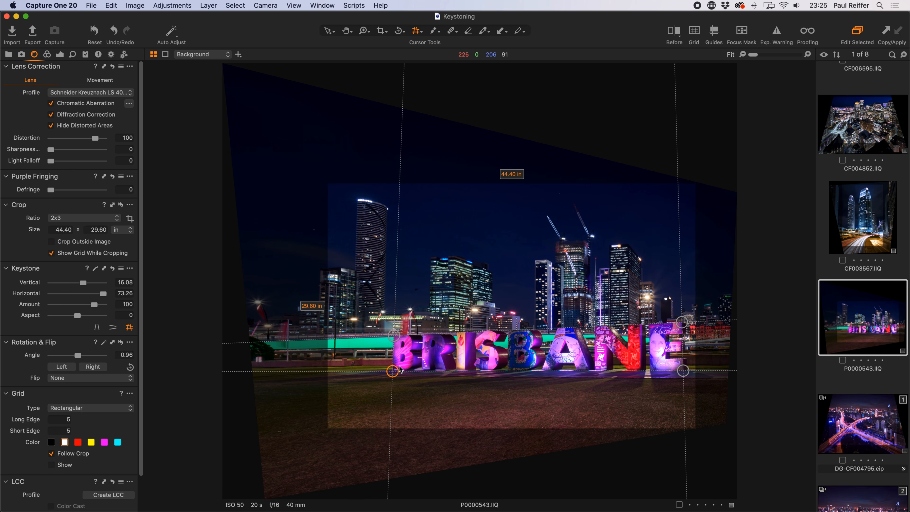
{"action": "left_click_drag", "start_coordinate": [393, 374], "coordinate": [392, 370]}
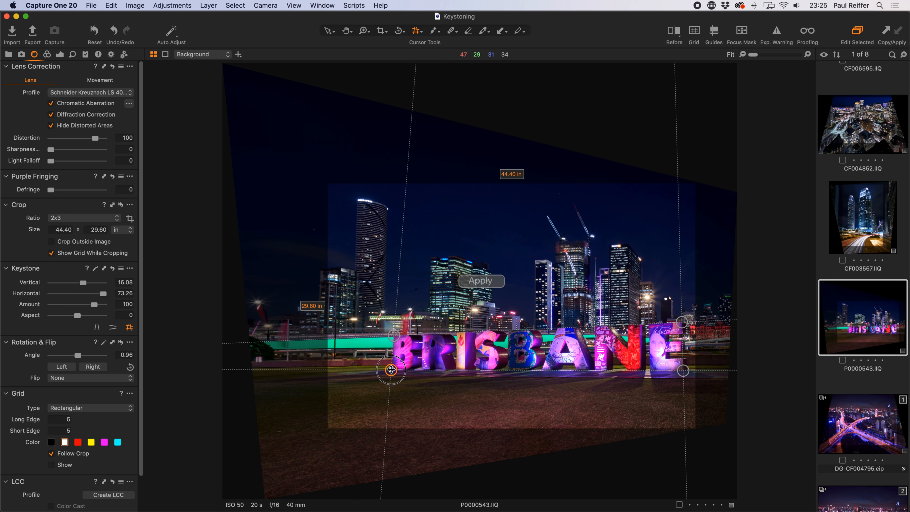
{"action": "left_click", "coordinate": [484, 284]}
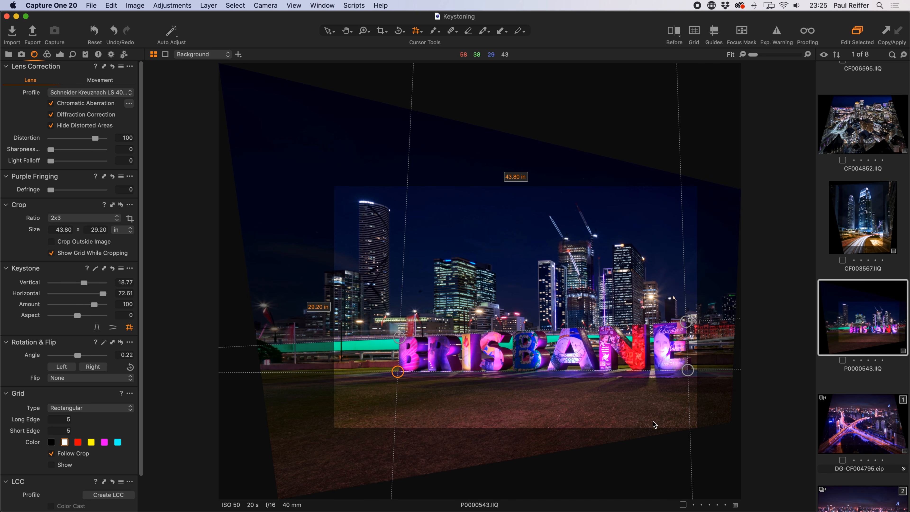
{"action": "key", "text": "v"}
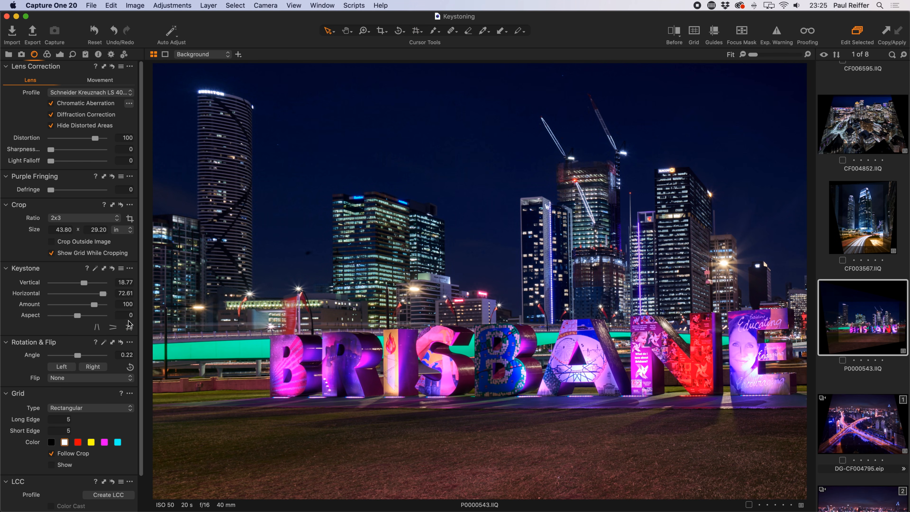
{"action": "left_click_drag", "start_coordinate": [104, 296], "coordinate": [106, 295]}
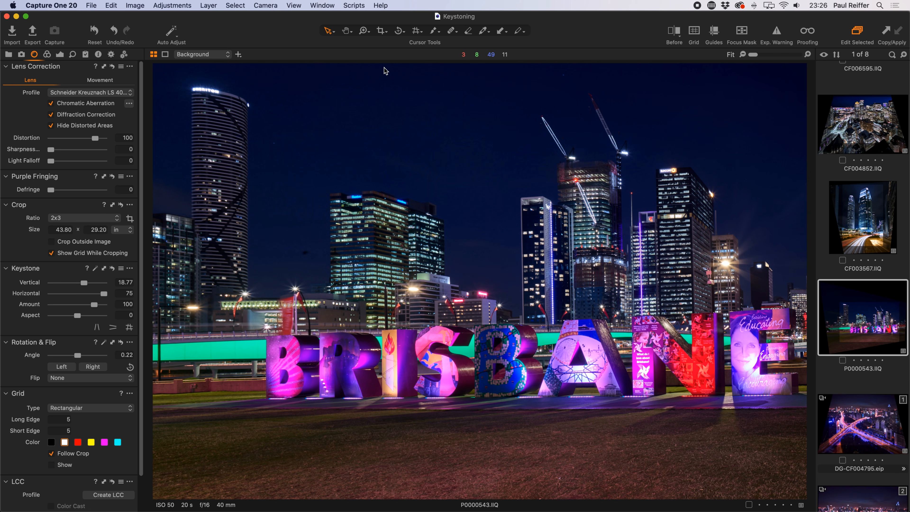
Examine the perspective of the sign's first letters up close, and return to the full Brisbane image.
{"action": "key", "text": "z"}
{"action": "left_click_drag", "start_coordinate": [265, 320], "coordinate": [360, 404]}
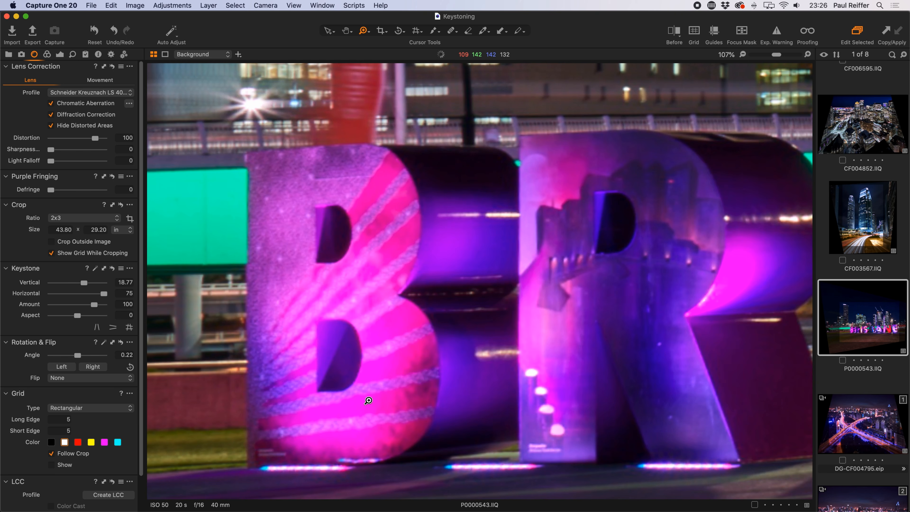
{"action": "left_click", "coordinate": [412, 253], "text": "alt"}
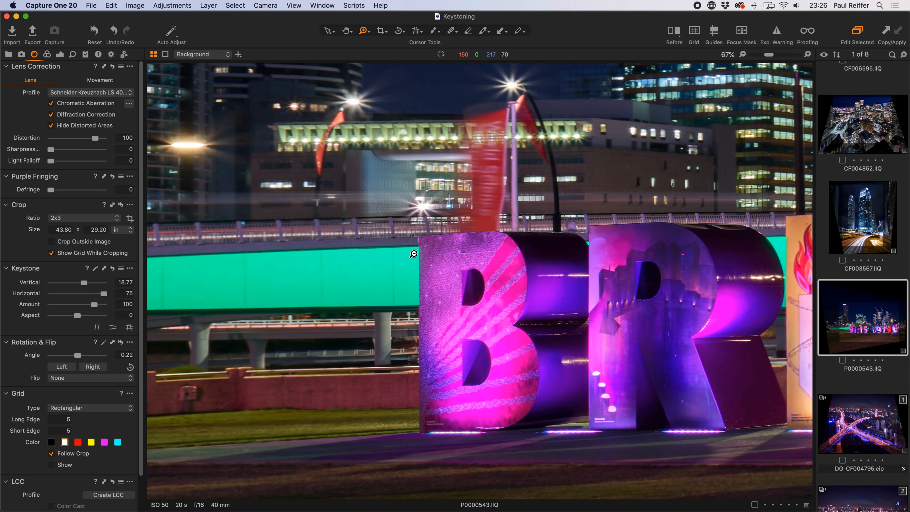
{"action": "left_click", "coordinate": [413, 254], "text": "alt"}
{"action": "left_click", "coordinate": [414, 254], "text": "alt"}
{"action": "left_click", "coordinate": [414, 254], "text": "alt"}
{"action": "left_click", "coordinate": [683, 288], "text": "alt"}
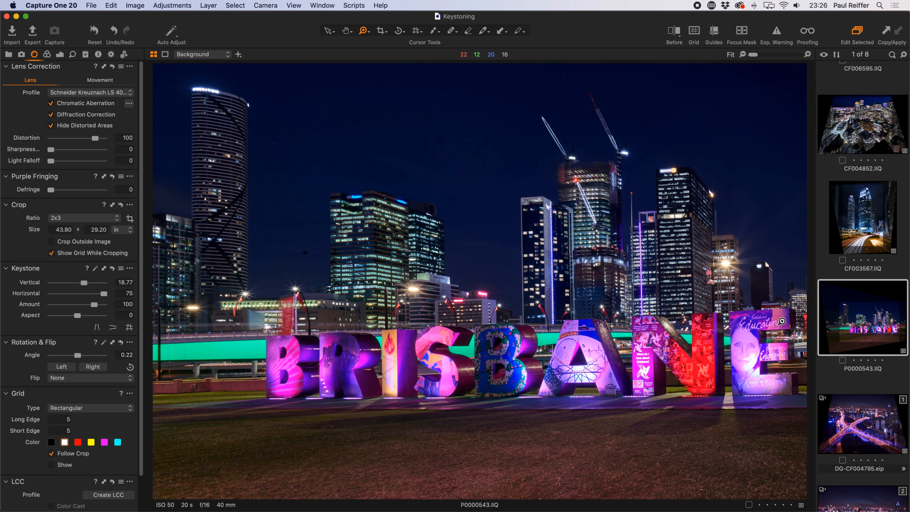
On the waterfront palace photo CF006595, place the lower horizontal keystone guide along the waterline.
{"action": "left_click", "coordinate": [862, 199]}
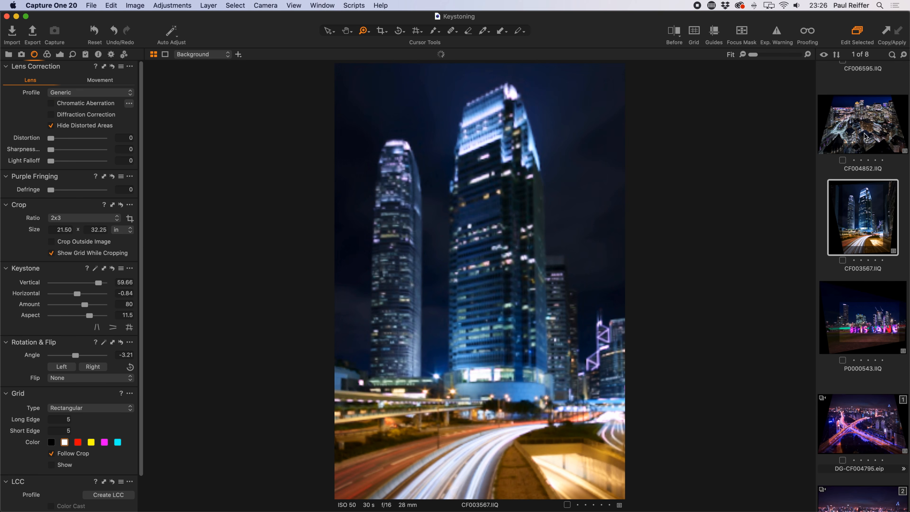
{"action": "key", "text": "Up"}
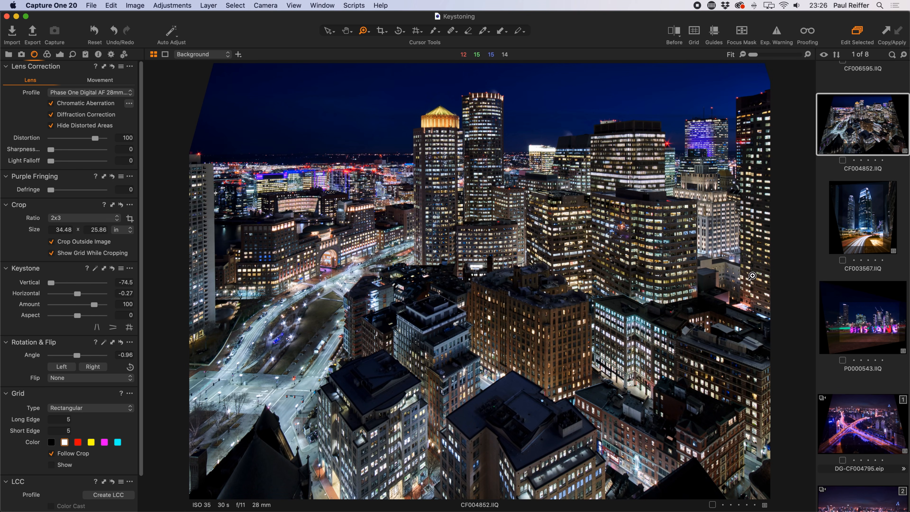
{"action": "scroll", "coordinate": [872, 327], "scroll_direction": "up", "scroll_amount": 5}
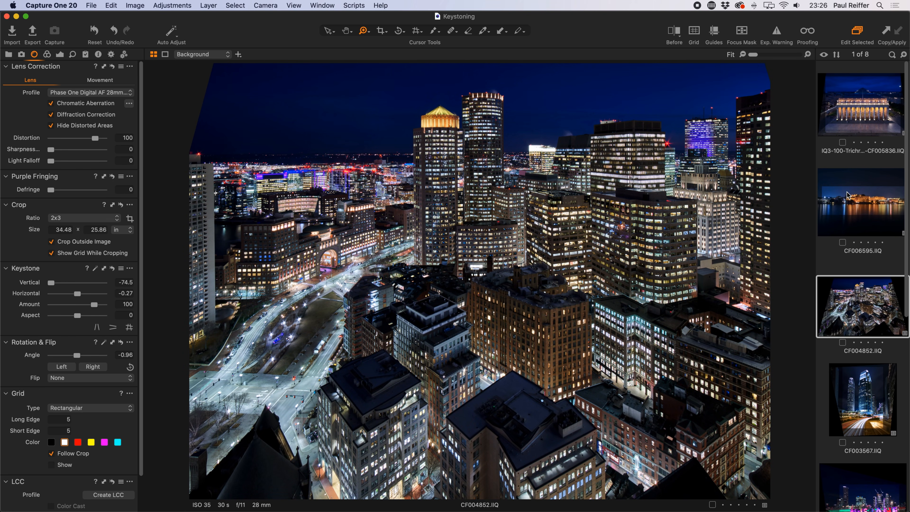
{"action": "left_click", "coordinate": [847, 198]}
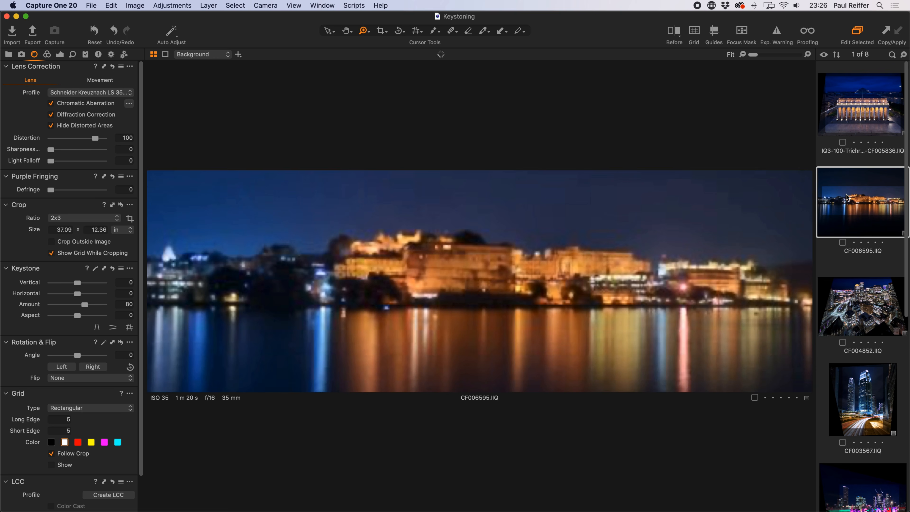
{"action": "left_click", "coordinate": [418, 32]}
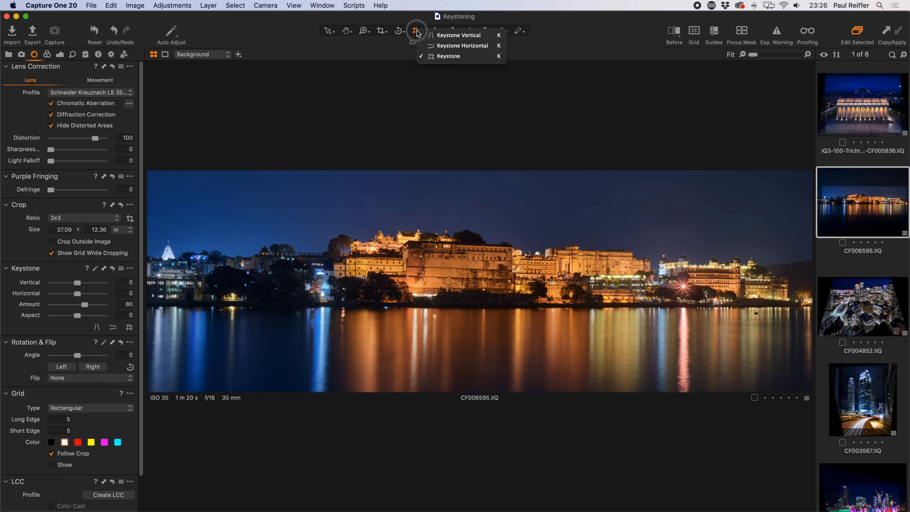
{"action": "left_click", "coordinate": [465, 50]}
{"action": "left_click_drag", "start_coordinate": [304, 411], "coordinate": [288, 289]}
{"action": "left_click_drag", "start_coordinate": [654, 410], "coordinate": [713, 291]}
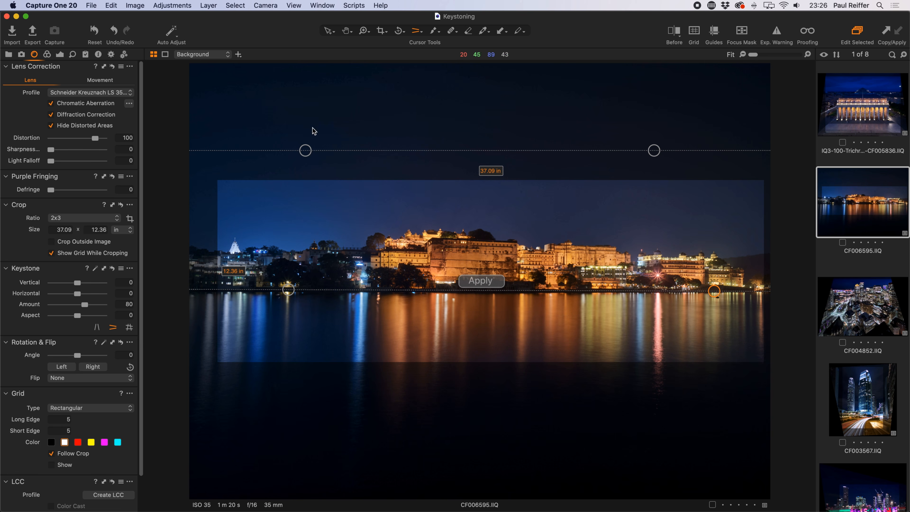
Place the upper horizontal keystone guide across the skyline at both ends of the palace photo and apply the correction.
{"action": "left_click_drag", "start_coordinate": [305, 150], "coordinate": [317, 246]}
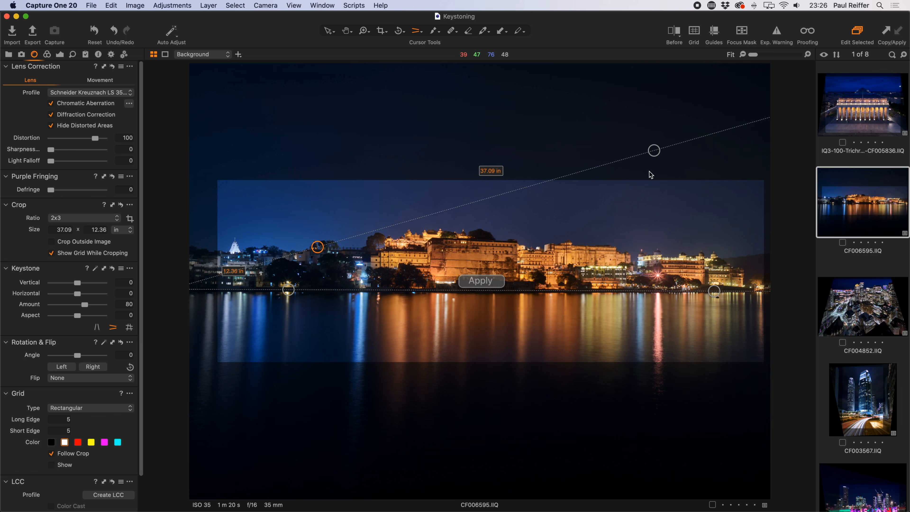
{"action": "left_click_drag", "start_coordinate": [654, 150], "coordinate": [692, 256]}
{"action": "left_click_drag", "start_coordinate": [709, 257], "coordinate": [714, 256]}
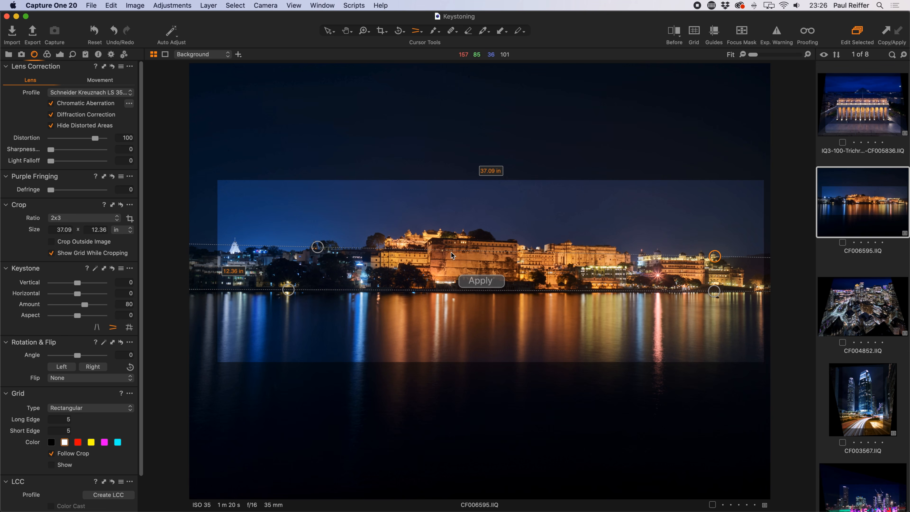
{"action": "left_click_drag", "start_coordinate": [715, 256], "coordinate": [714, 257]}
{"action": "left_click", "coordinate": [497, 281]}
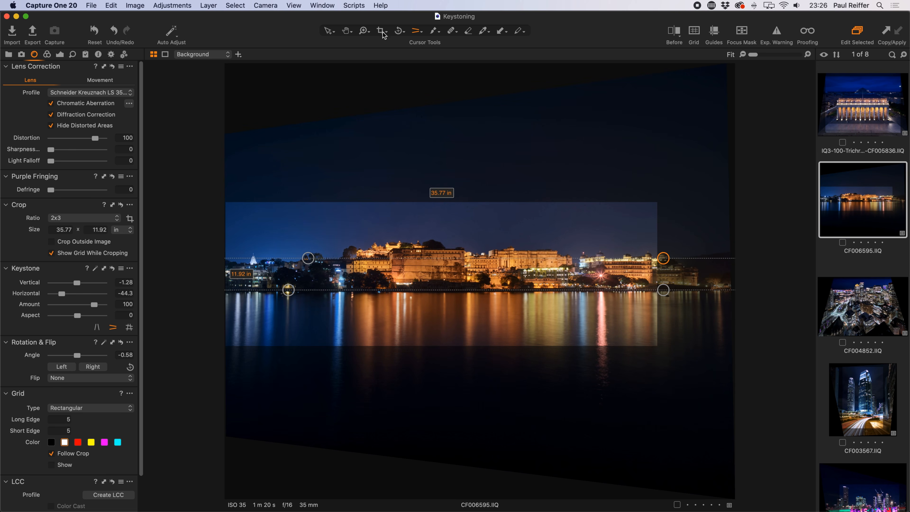
Shift the palace photo's crop rightwards so it takes in the buildings at the far end of the shore.
{"action": "left_click", "coordinate": [382, 35]}
{"action": "left_click_drag", "start_coordinate": [511, 285], "coordinate": [560, 285]}
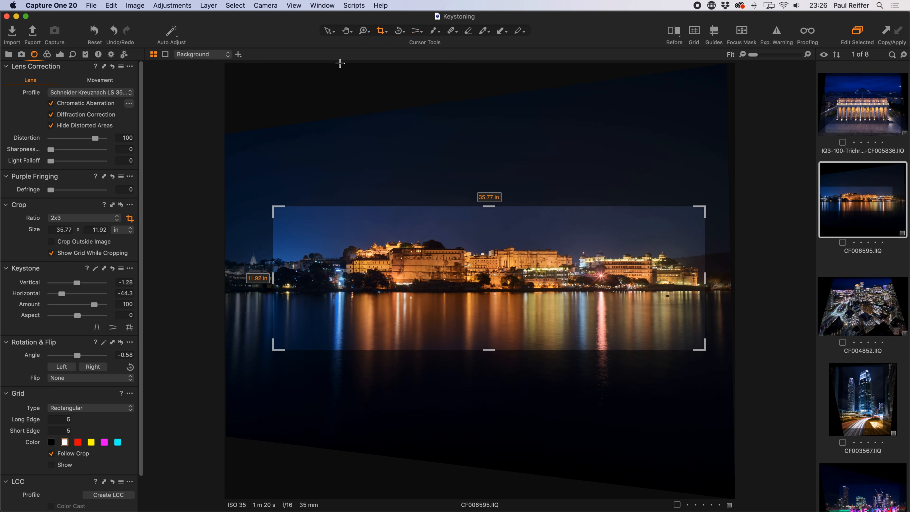
{"action": "left_click", "coordinate": [328, 31]}
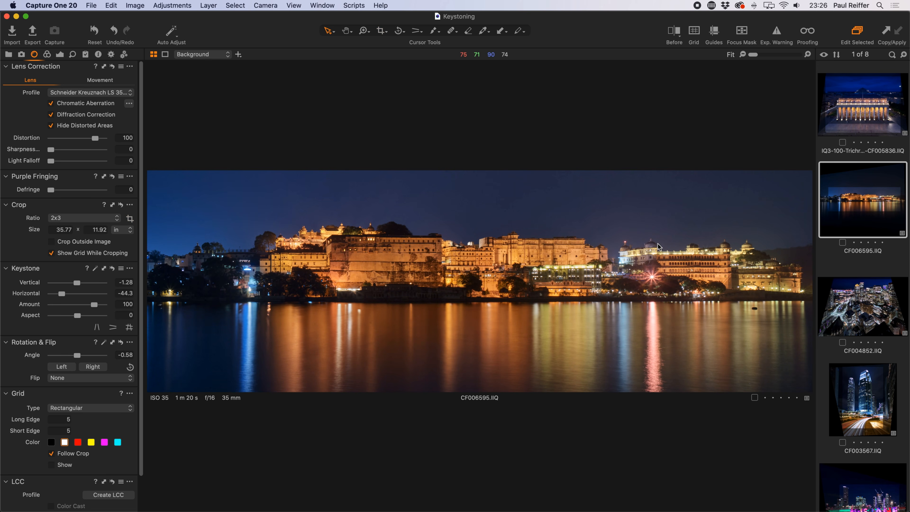
Set the palace photo's keystone Aspect to -9.9 and shift the crop slightly leftwards to rebalance the framing.
{"action": "left_click_drag", "start_coordinate": [76, 318], "coordinate": [67, 318]}
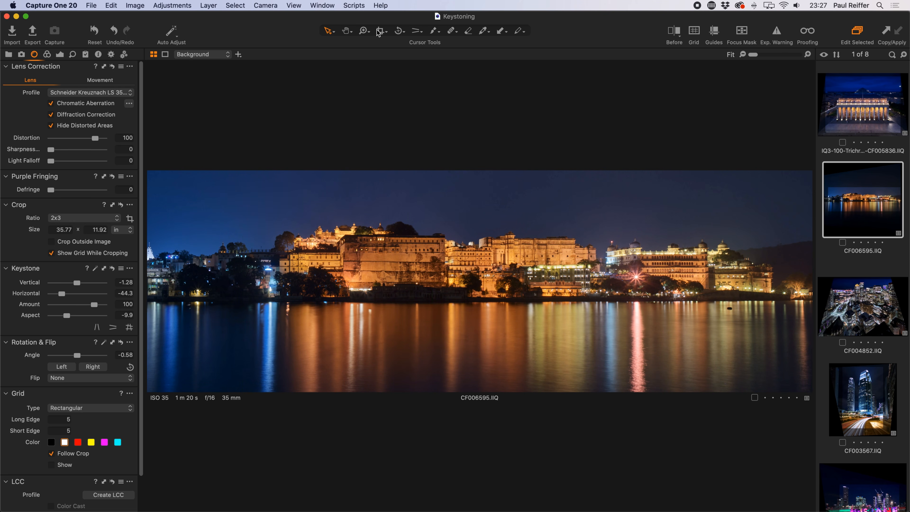
{"action": "left_click", "coordinate": [380, 32]}
{"action": "left_click_drag", "start_coordinate": [501, 278], "coordinate": [483, 275]}
{"action": "left_click", "coordinate": [328, 31]}
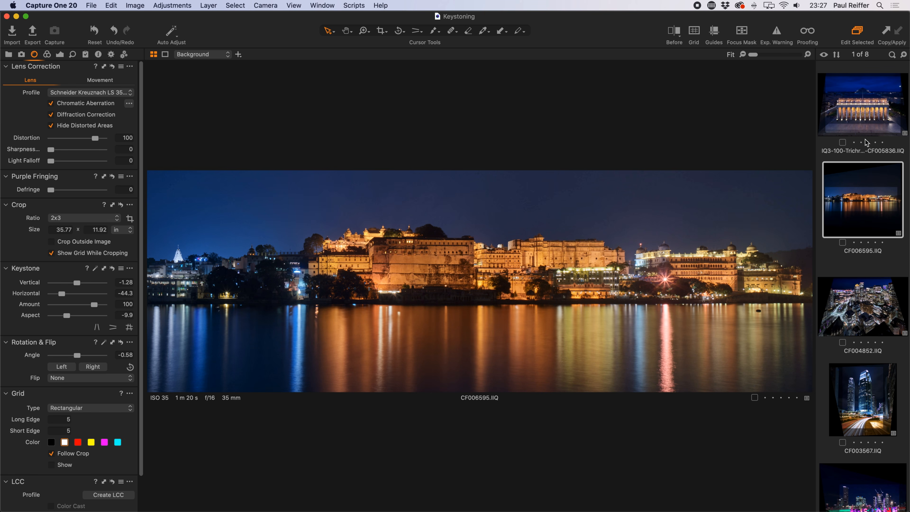
Review the corrected theatre, Boston skyline, twin-tower and Brisbane photos, ending on the highway interchange photo DG-CF004795.
{"action": "left_click", "coordinate": [867, 130]}
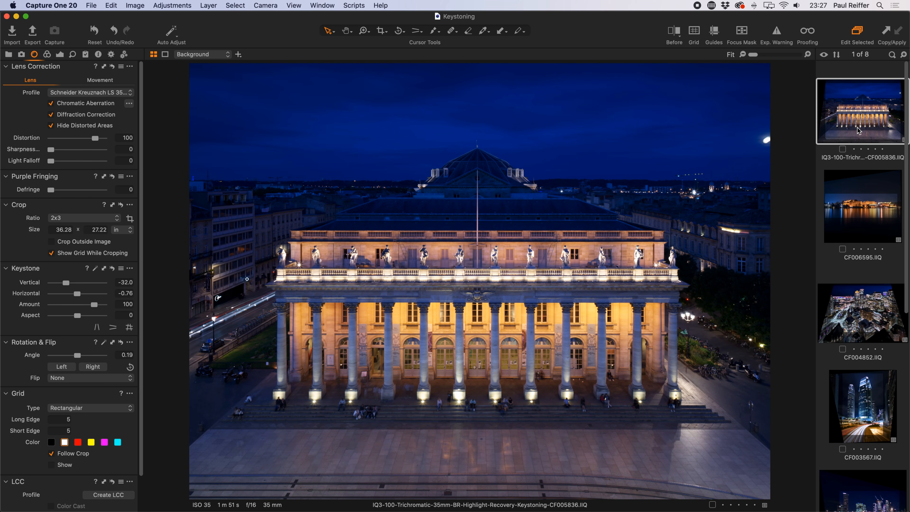
{"action": "left_click", "coordinate": [867, 317]}
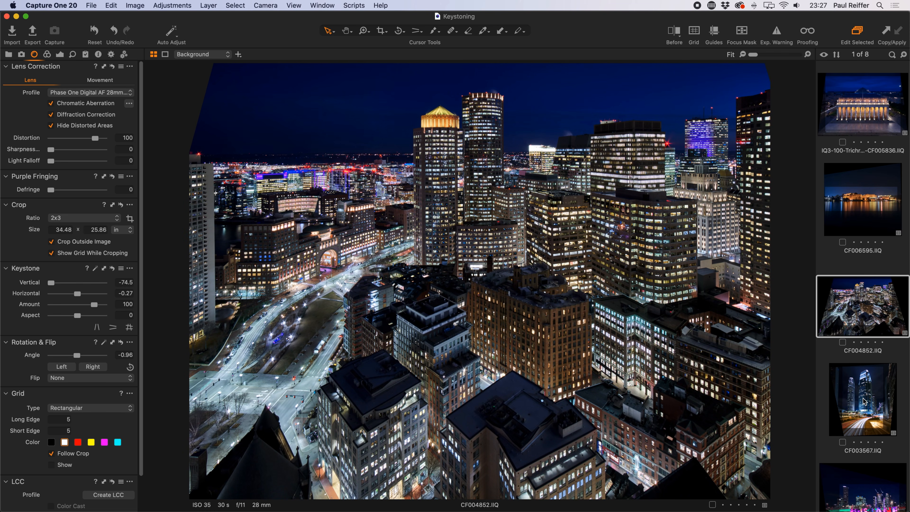
{"action": "left_click", "coordinate": [864, 401]}
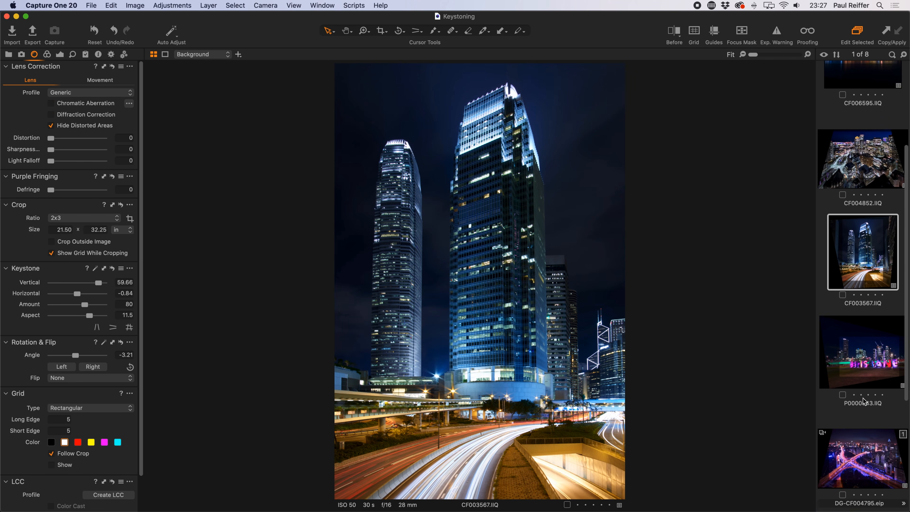
{"action": "left_click", "coordinate": [869, 317]}
{"action": "left_click", "coordinate": [864, 416]}
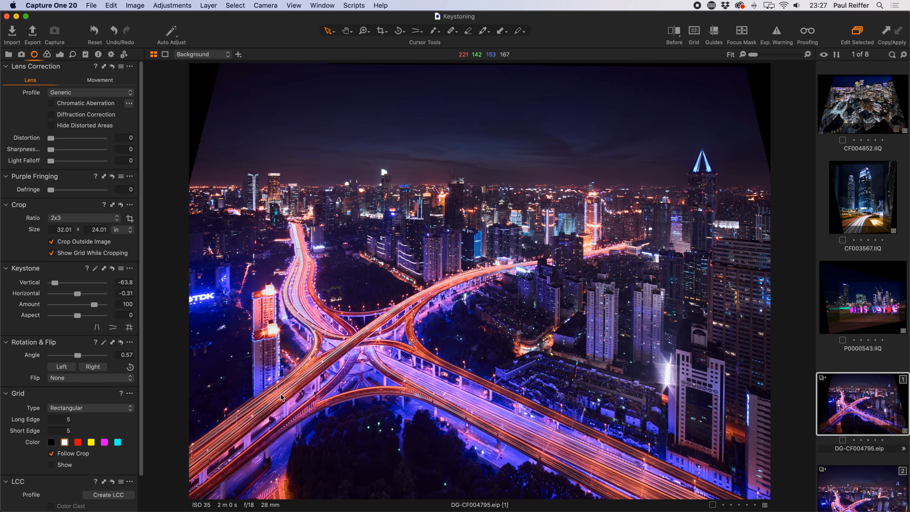
Try a horizontal keystone correction on the interchange photo with a shifted upper guide point, and undo it.
{"action": "left_click", "coordinate": [415, 30]}
{"action": "left_click_drag", "start_coordinate": [286, 158], "coordinate": [291, 177]}
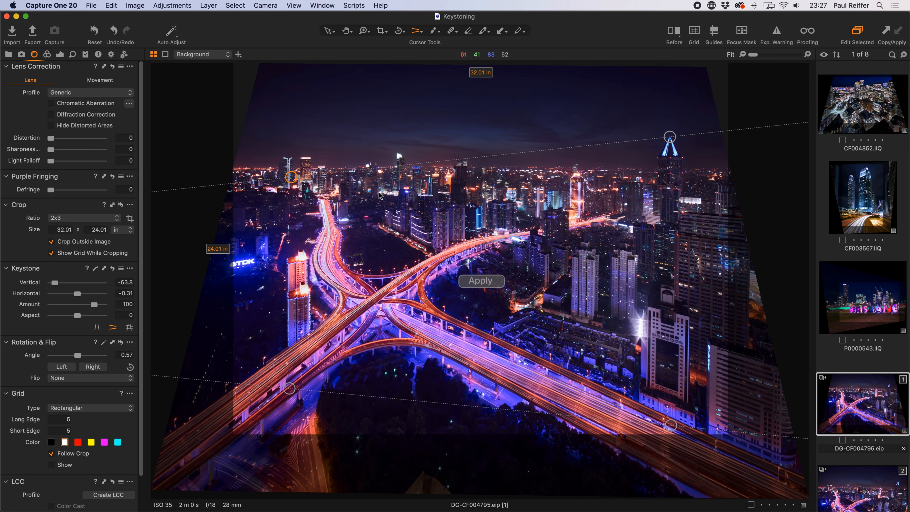
{"action": "left_click", "coordinate": [480, 281]}
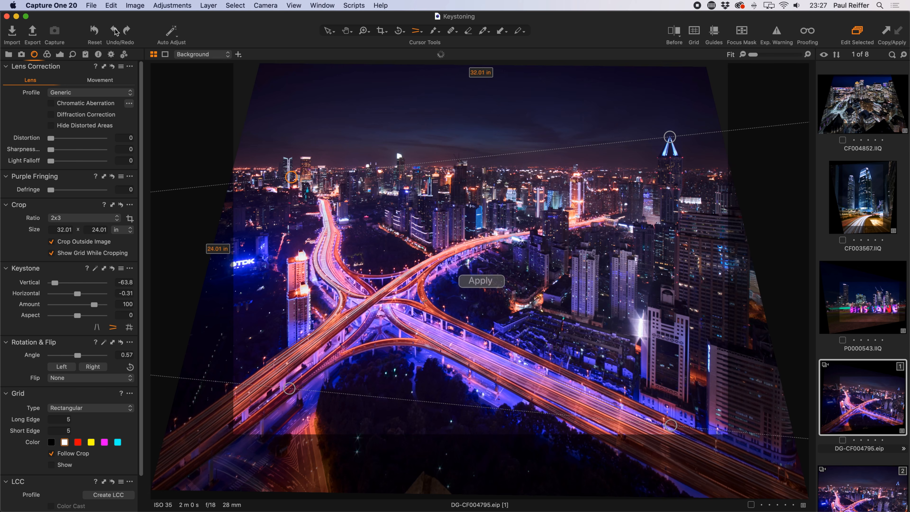
{"action": "left_click", "coordinate": [115, 31]}
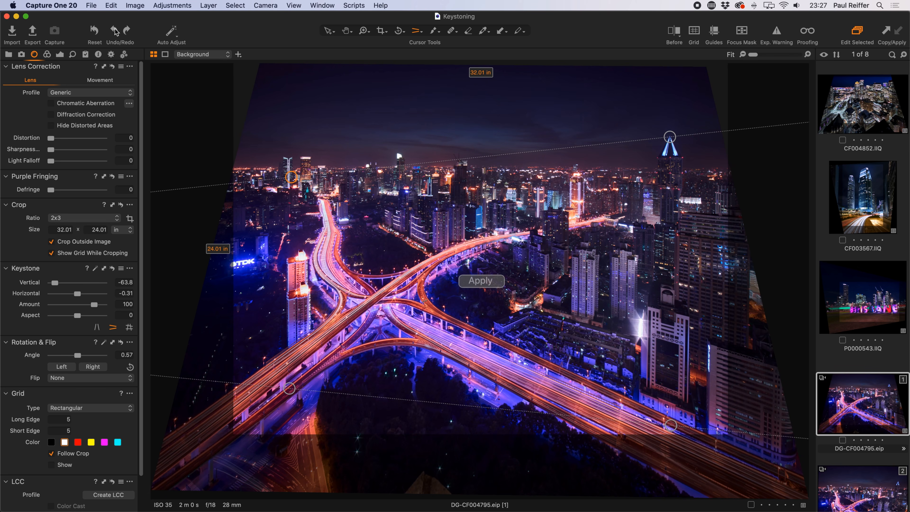
Reset the interchange photo's keystone adjustments and spread its two left-hand guide points farther apart without applying a correction.
{"action": "left_click", "coordinate": [112, 269]}
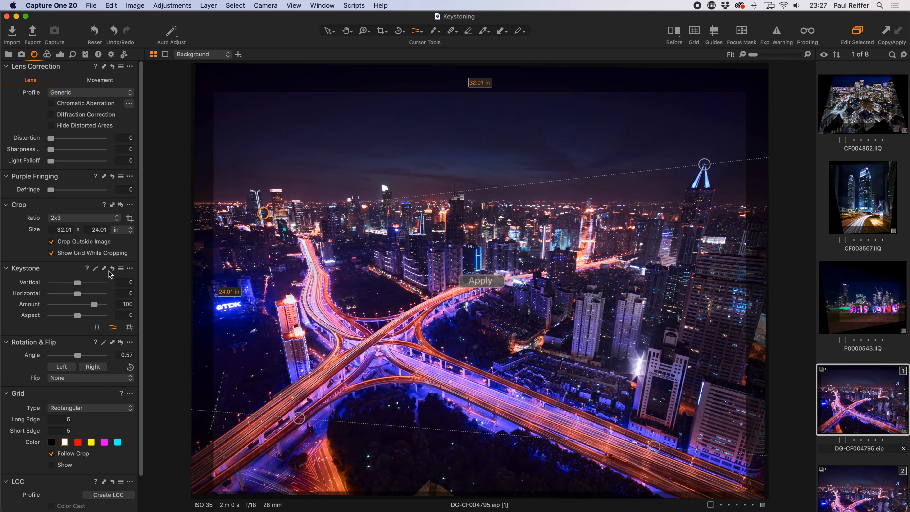
{"action": "left_click_drag", "start_coordinate": [264, 213], "coordinate": [259, 170]}
{"action": "left_click_drag", "start_coordinate": [297, 417], "coordinate": [265, 442]}
{"action": "left_click", "coordinate": [328, 31]}
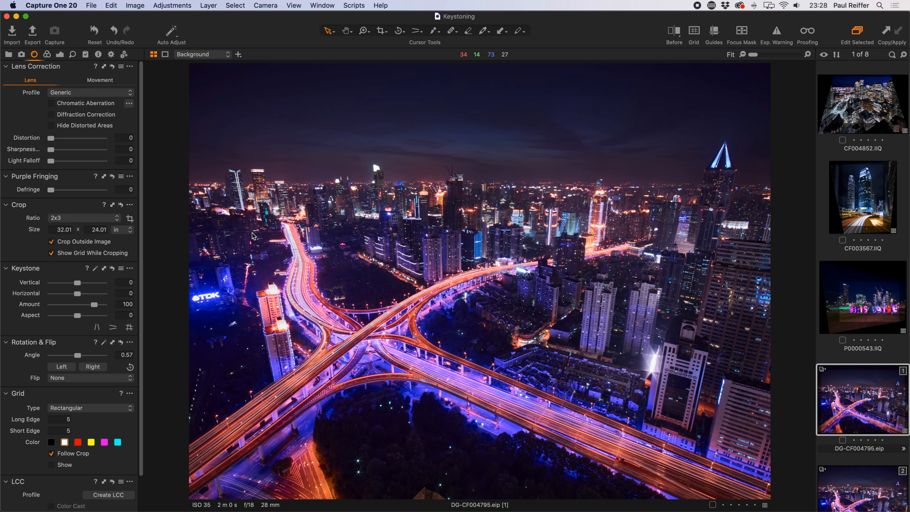
Compare the vertical keystone guides on the interchange photo with the horizontal guides on the waterfront palace photo.
{"action": "left_click", "coordinate": [417, 31]}
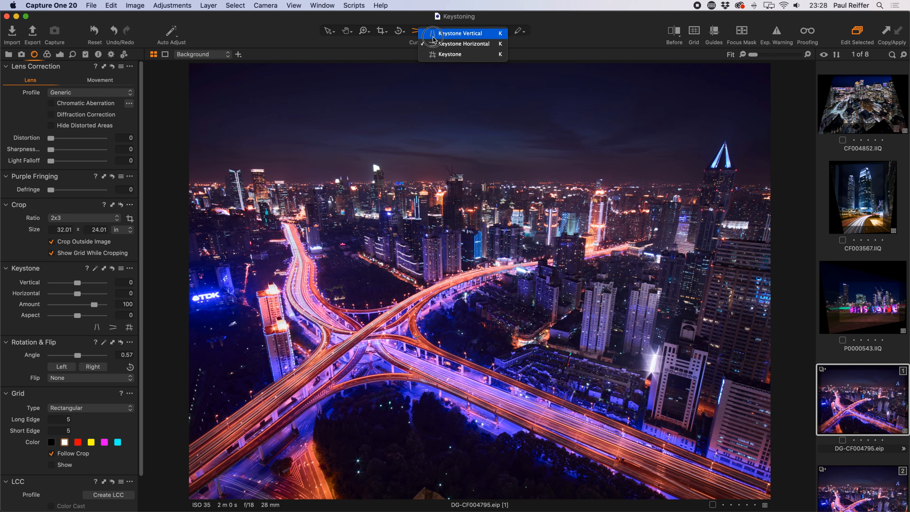
{"action": "left_click", "coordinate": [430, 35]}
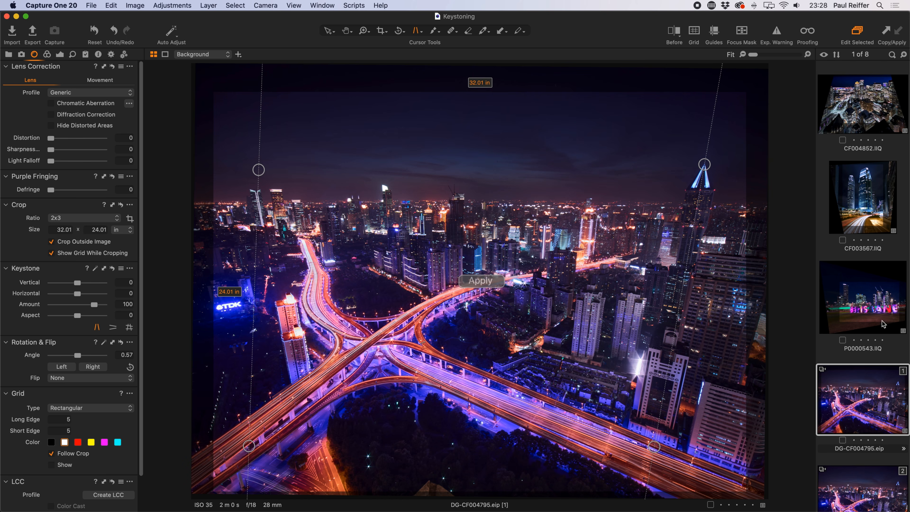
{"action": "scroll", "coordinate": [882, 327], "scroll_direction": "up", "scroll_amount": 5}
{"action": "left_click", "coordinate": [862, 199]}
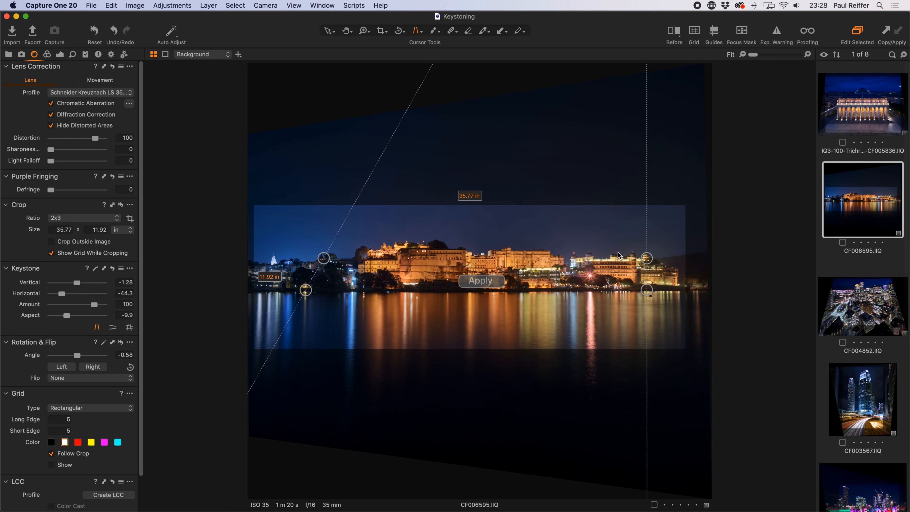
{"action": "left_click_drag", "start_coordinate": [417, 30], "coordinate": [448, 43]}
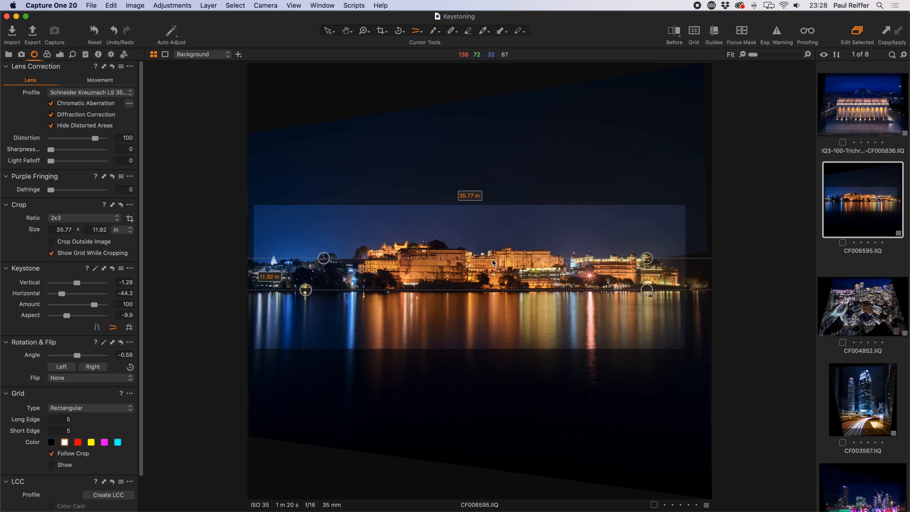
Inspect the combined vertical and horizontal keystone guides on the Brisbane sign photo, and return to the plain cropped view.
{"action": "scroll", "coordinate": [859, 301], "scroll_direction": "down", "scroll_amount": 5}
{"action": "left_click", "coordinate": [851, 302]}
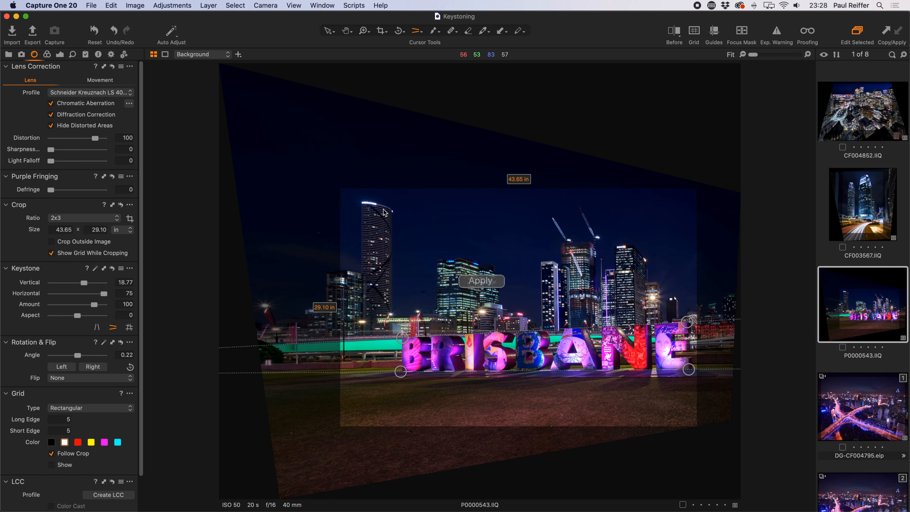
{"action": "left_click", "coordinate": [328, 31]}
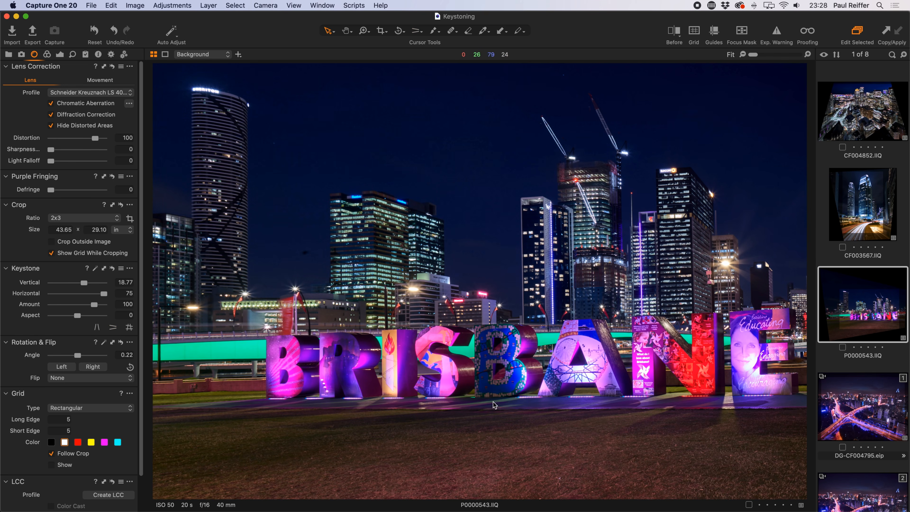
{"action": "left_click", "coordinate": [416, 31]}
{"action": "left_click", "coordinate": [422, 33]}
{"action": "left_click", "coordinate": [453, 56]}
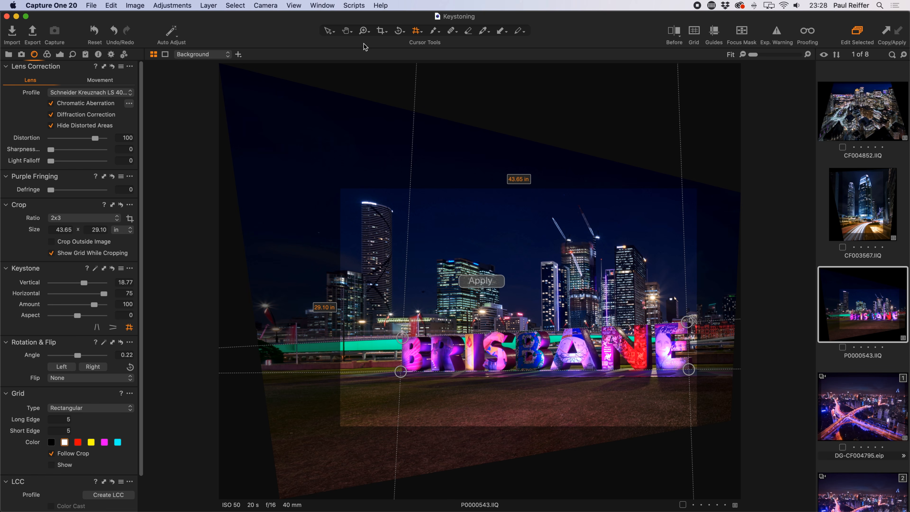
{"action": "left_click", "coordinate": [327, 33]}
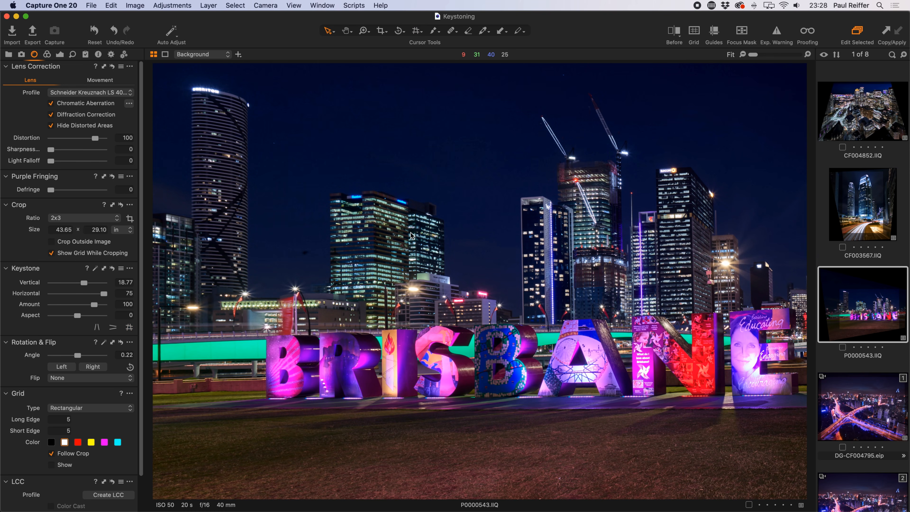